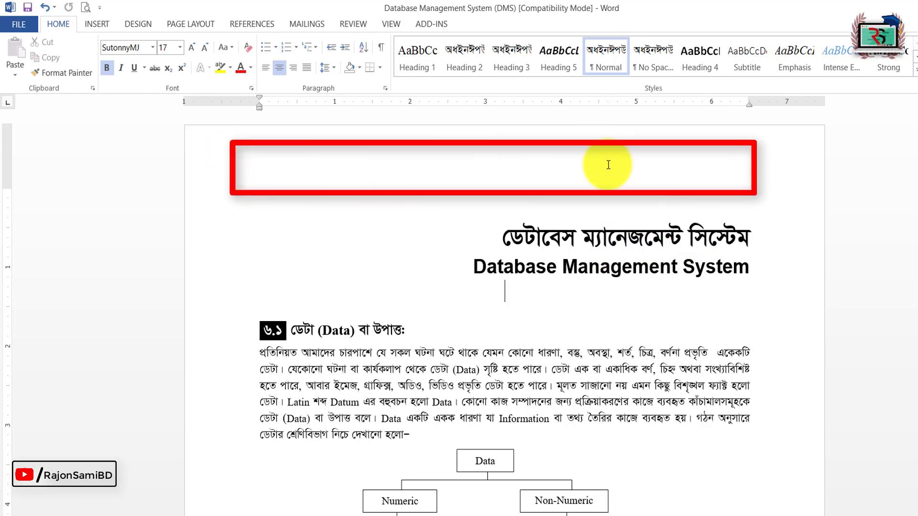
Open the first page's header for editing, return to the document body and look over the following pages' header areas
{"action": "left_click_drag", "start_coordinate": [917, 110], "coordinate": [917, 108]}
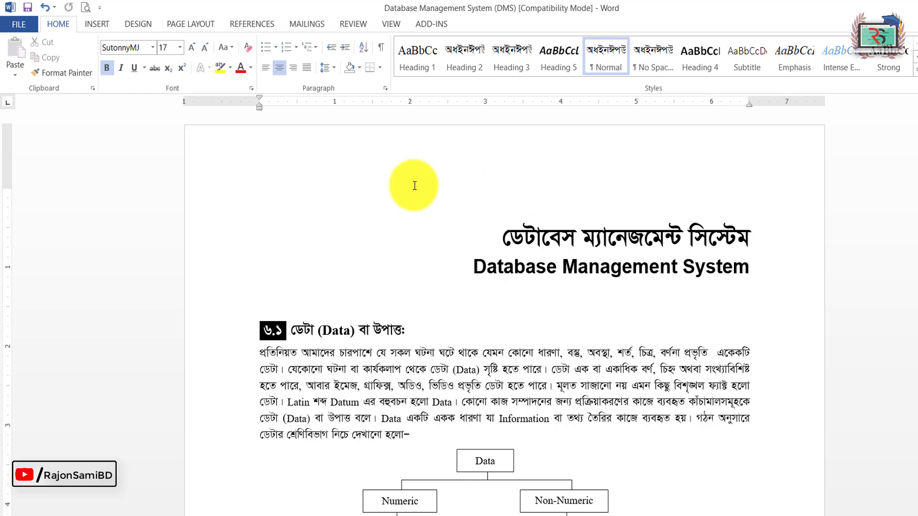
{"action": "left_click", "coordinate": [287, 176]}
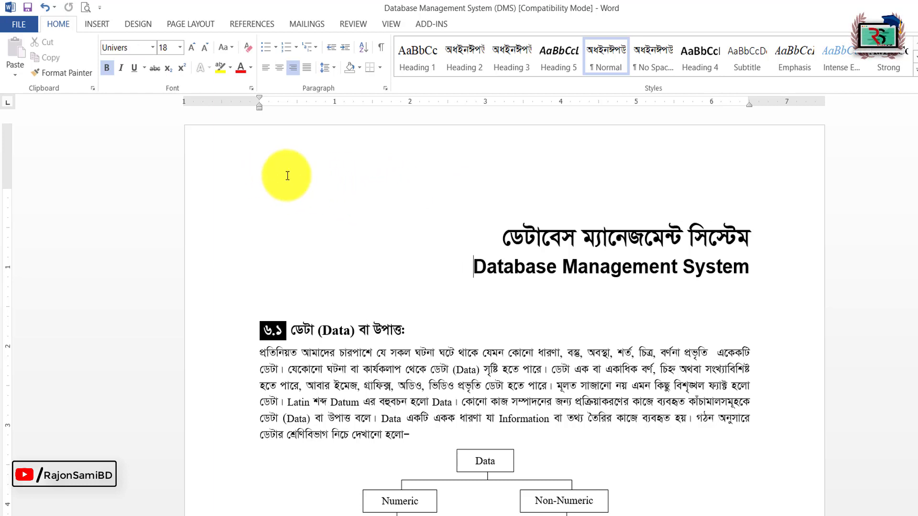
{"action": "double_click", "coordinate": [248, 179]}
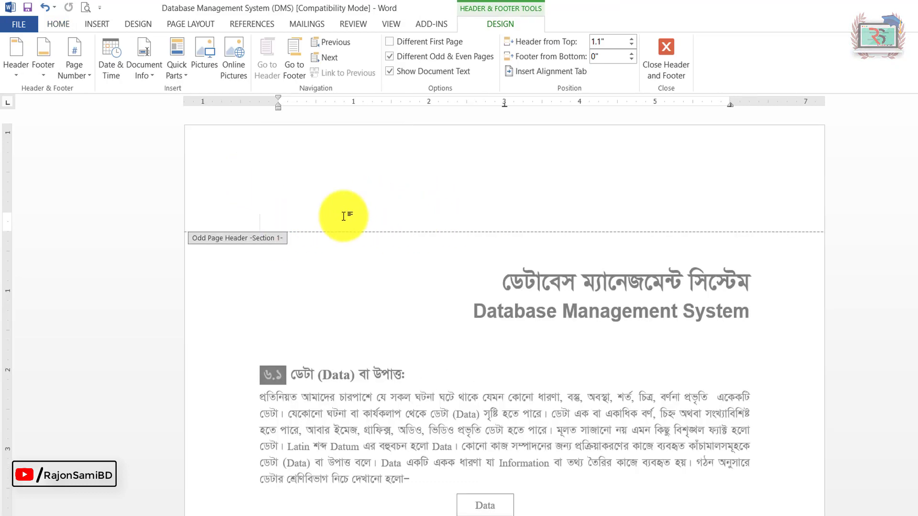
{"action": "double_click", "coordinate": [352, 268]}
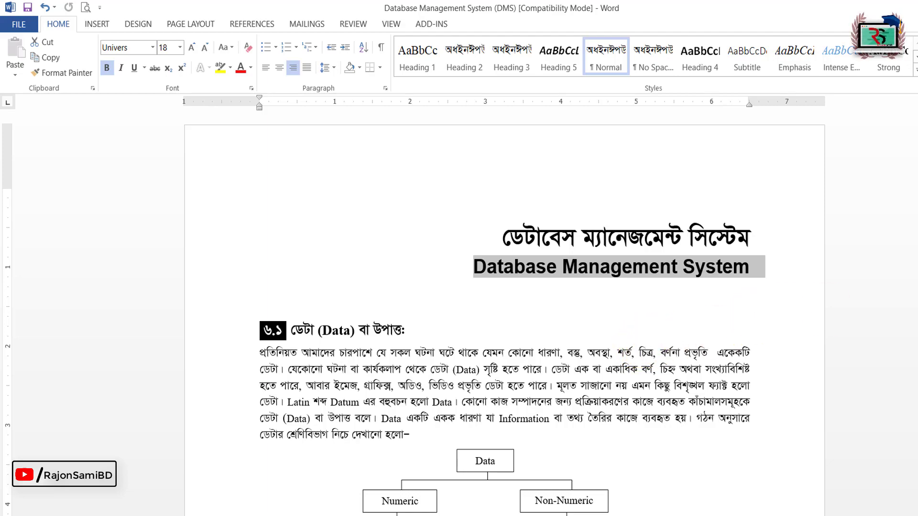
{"action": "scroll", "coordinate": [507, 280], "scroll_direction": "down", "scroll_amount": 15}
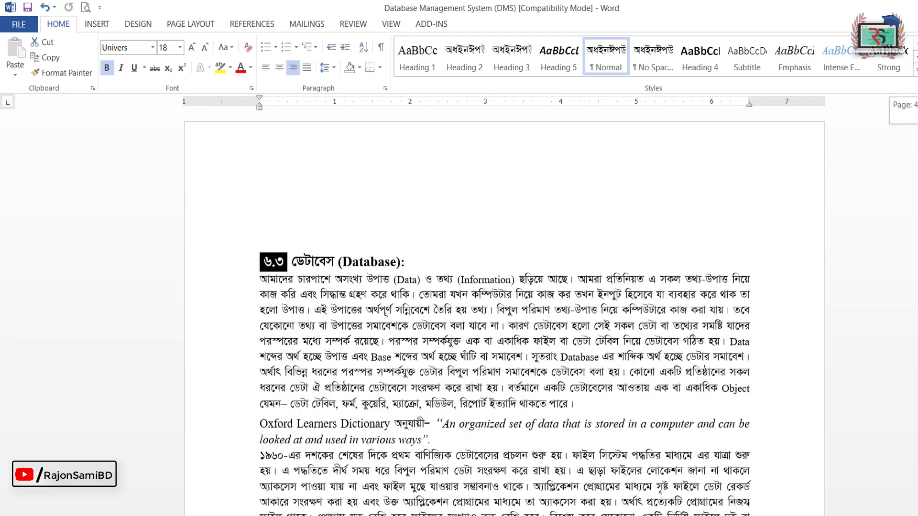
{"action": "scroll", "coordinate": [507, 280], "scroll_direction": "up", "scroll_amount": 3}
{"action": "double_click", "coordinate": [305, 283]}
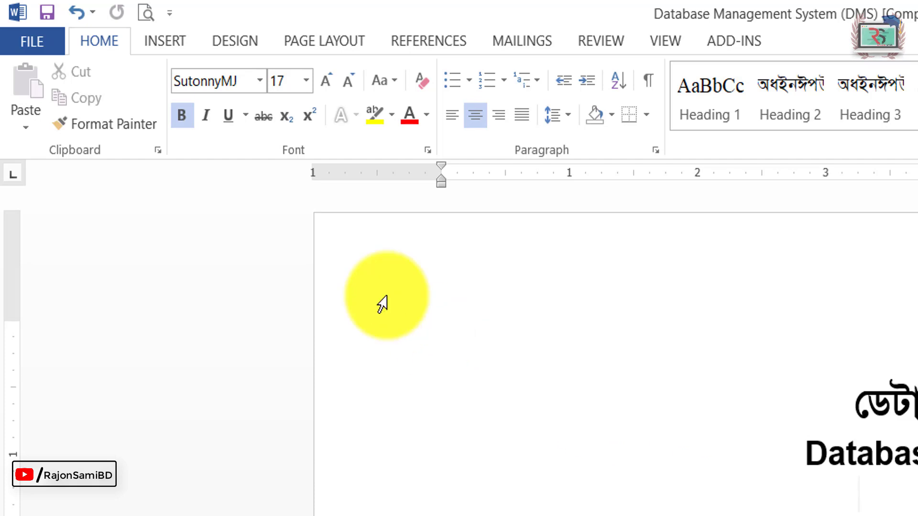
Look through the built-in header and footer designs, open the existing header for editing and return to the body
{"action": "left_click", "coordinate": [163, 38]}
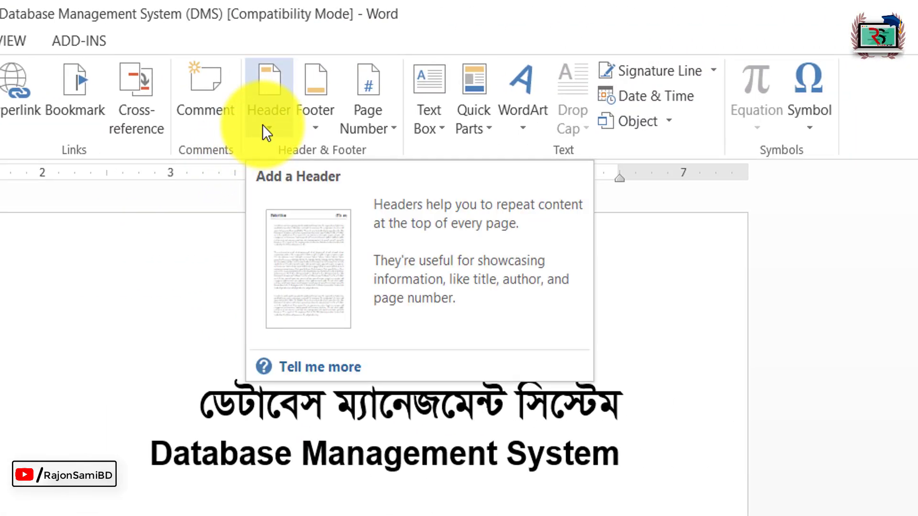
{"action": "left_click", "coordinate": [263, 125]}
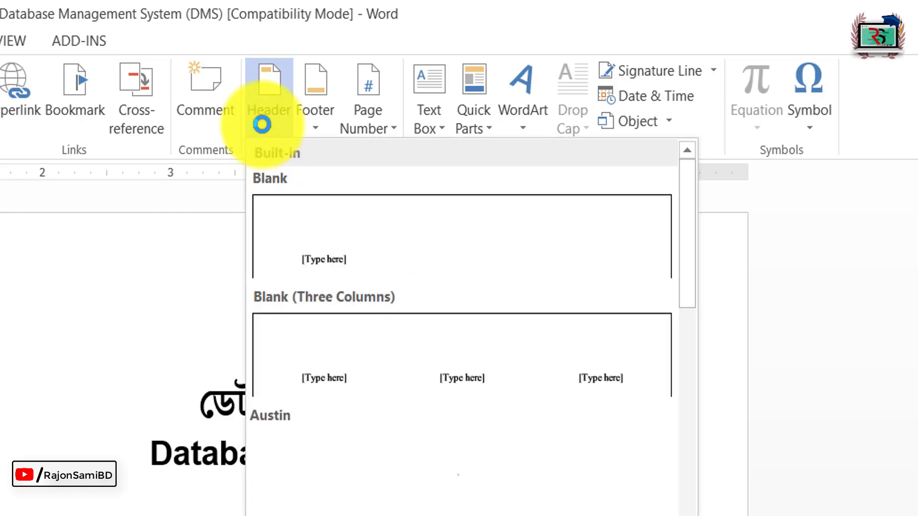
{"action": "left_click", "coordinate": [263, 125]}
{"action": "left_click", "coordinate": [312, 125]}
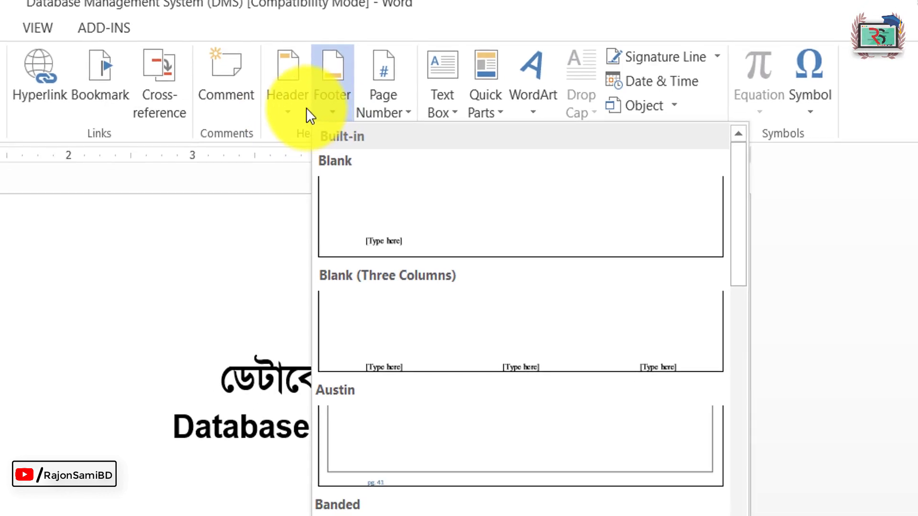
{"action": "left_click", "coordinate": [275, 124]}
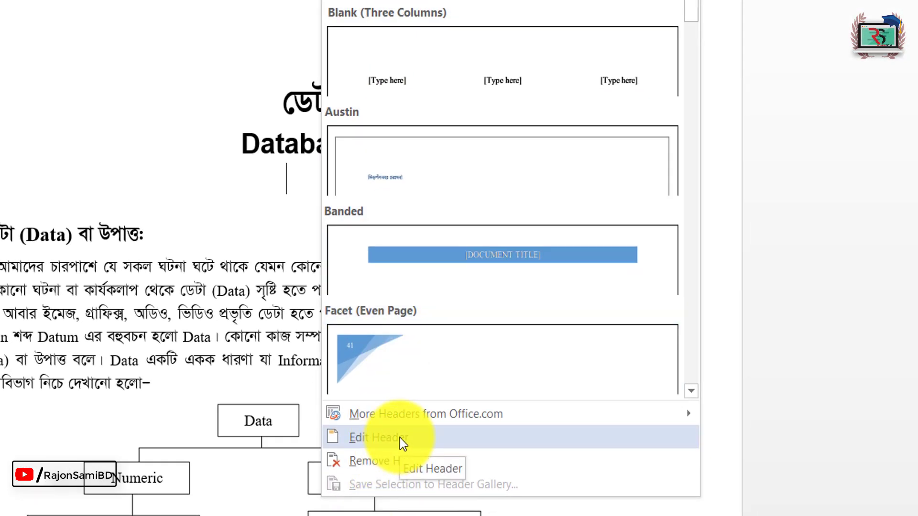
{"action": "left_click", "coordinate": [399, 438]}
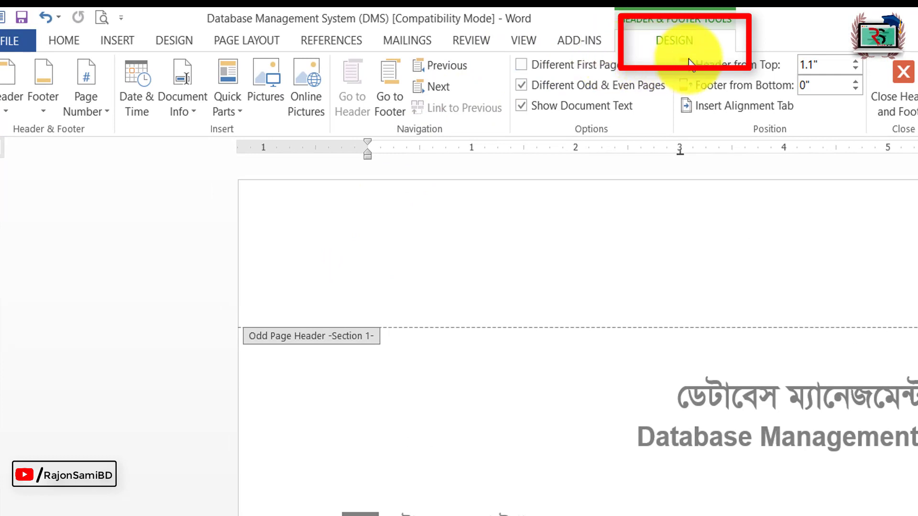
{"action": "double_click", "coordinate": [466, 394]}
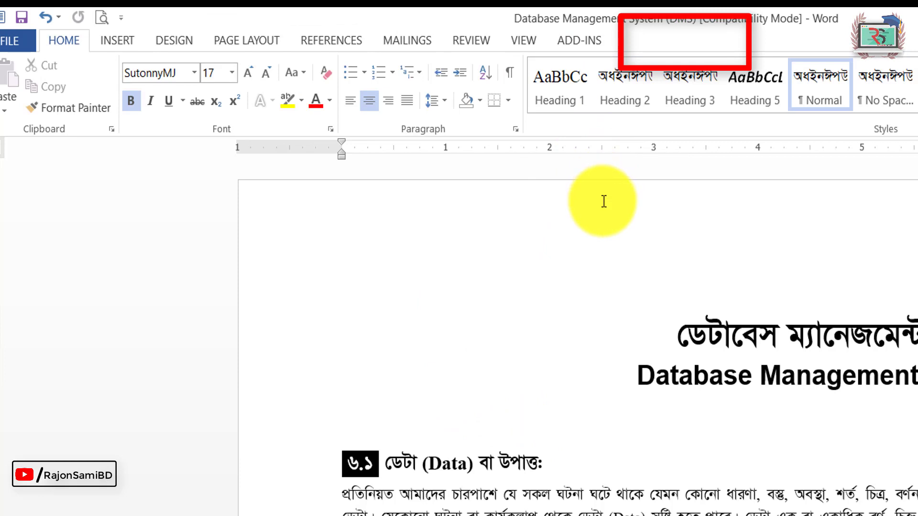
Insert the document's file path into the Section 1 odd page header and return to the document body
{"action": "left_click", "coordinate": [353, 235]}
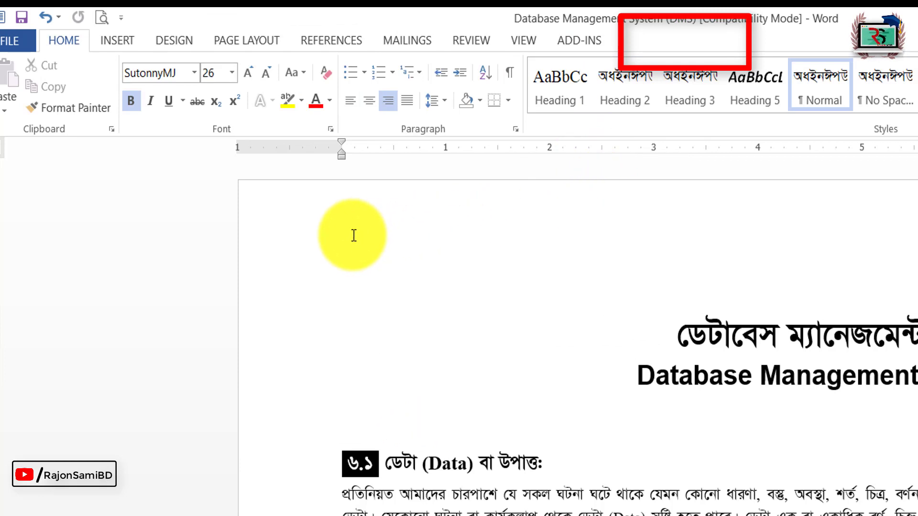
{"action": "double_click", "coordinate": [353, 236]}
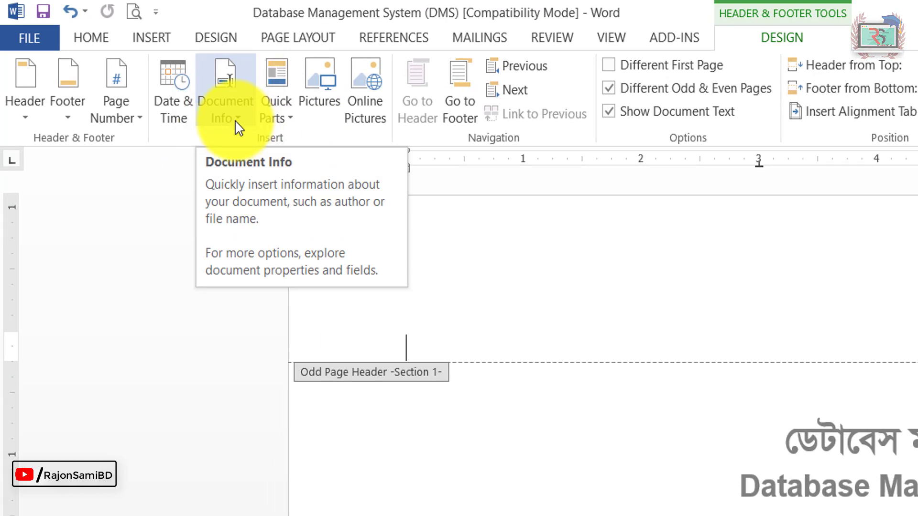
{"action": "left_click", "coordinate": [236, 123]}
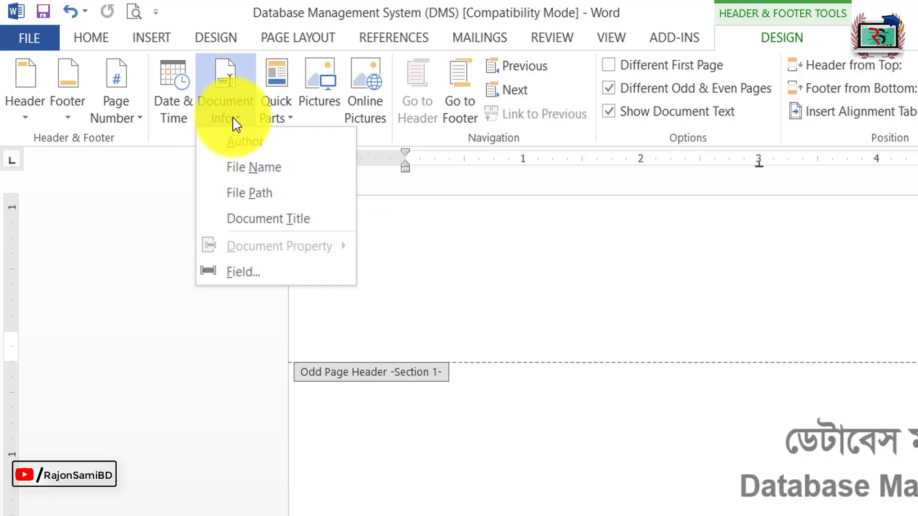
{"action": "left_click", "coordinate": [257, 204]}
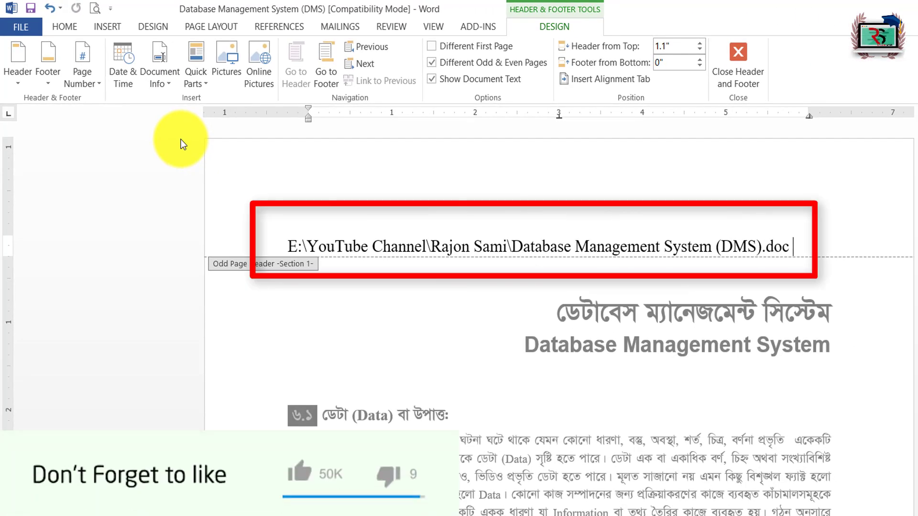
{"action": "left_click", "coordinate": [302, 245]}
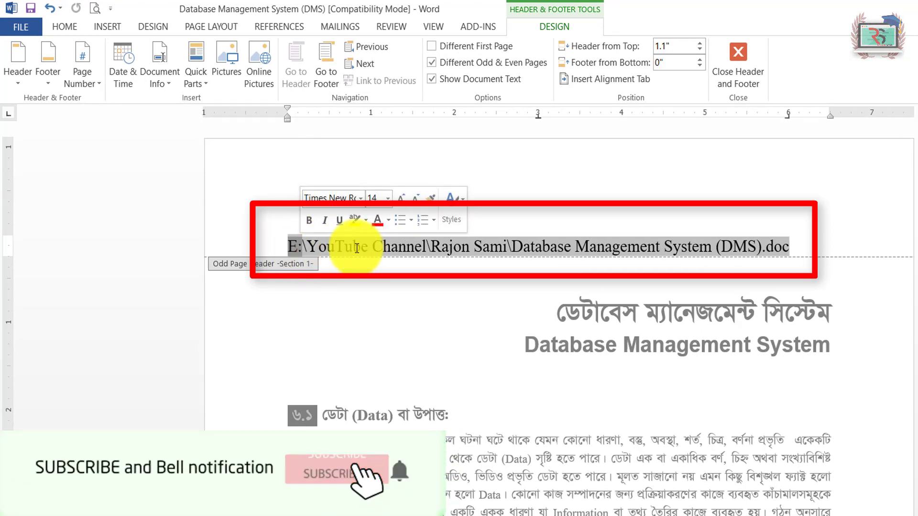
{"action": "left_click_drag", "start_coordinate": [537, 245], "coordinate": [816, 239]}
{"action": "left_click", "coordinate": [802, 244]}
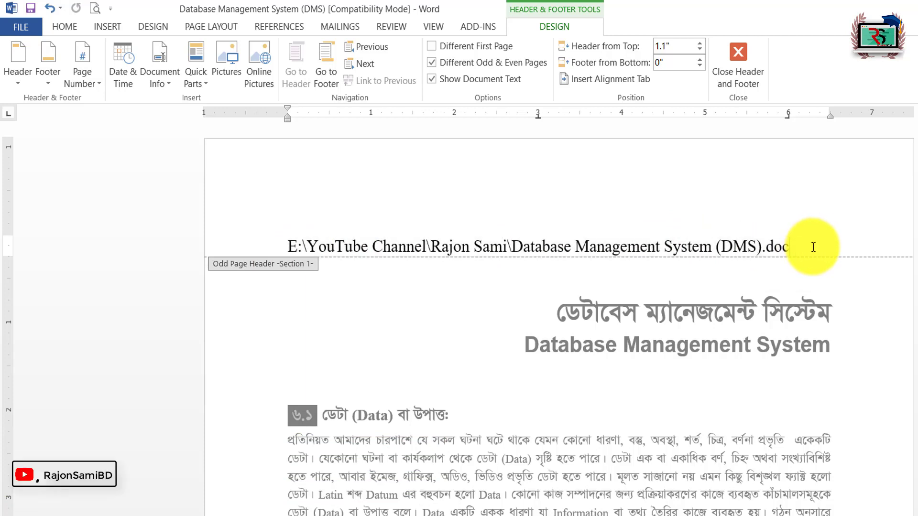
{"action": "double_click", "coordinate": [378, 319]}
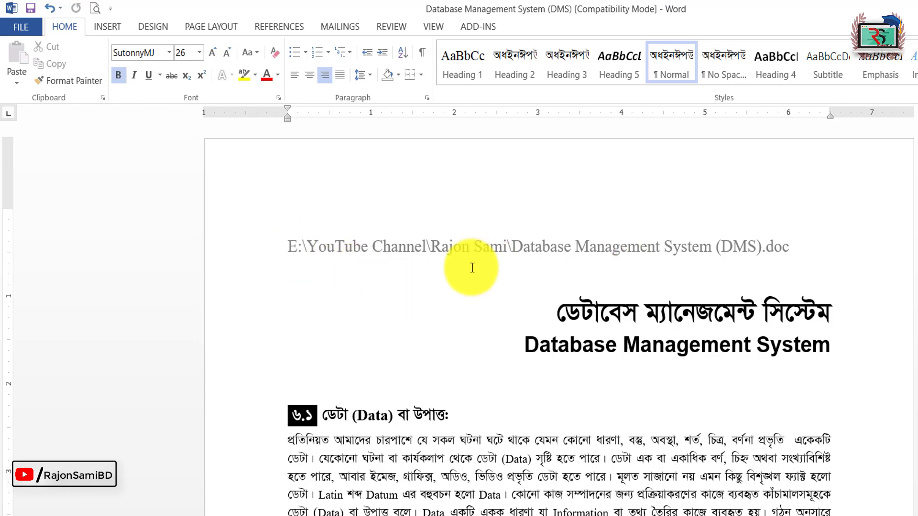
Reopen the Section 1 odd page header for editing
{"action": "double_click", "coordinate": [368, 250]}
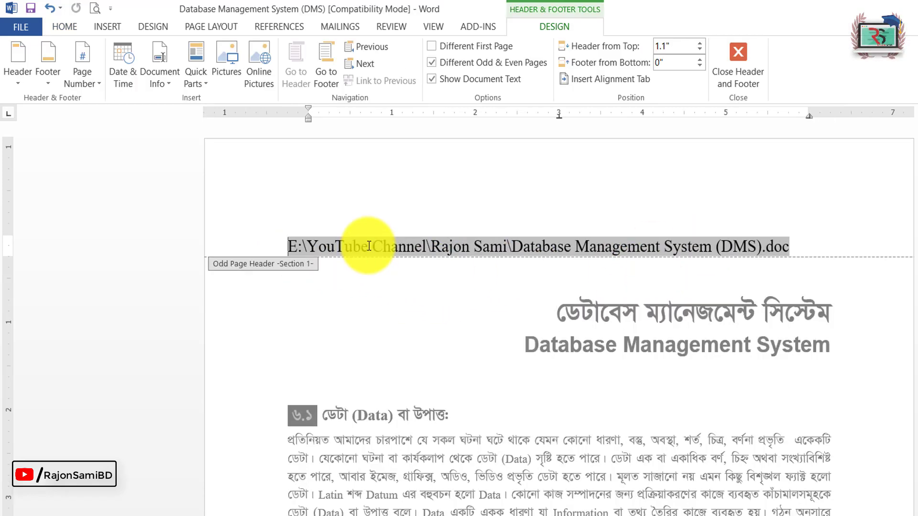
{"action": "double_click", "coordinate": [414, 270]}
{"action": "left_click", "coordinate": [113, 26]}
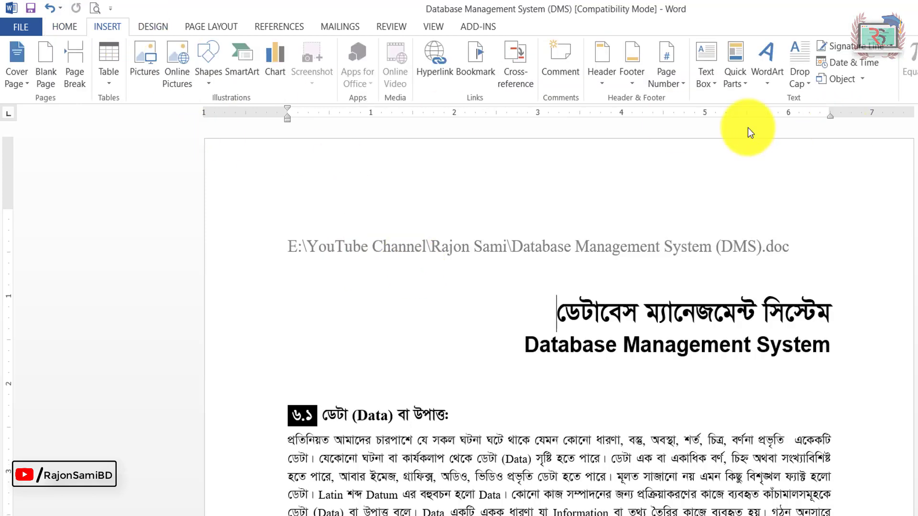
{"action": "left_click", "coordinate": [600, 77]}
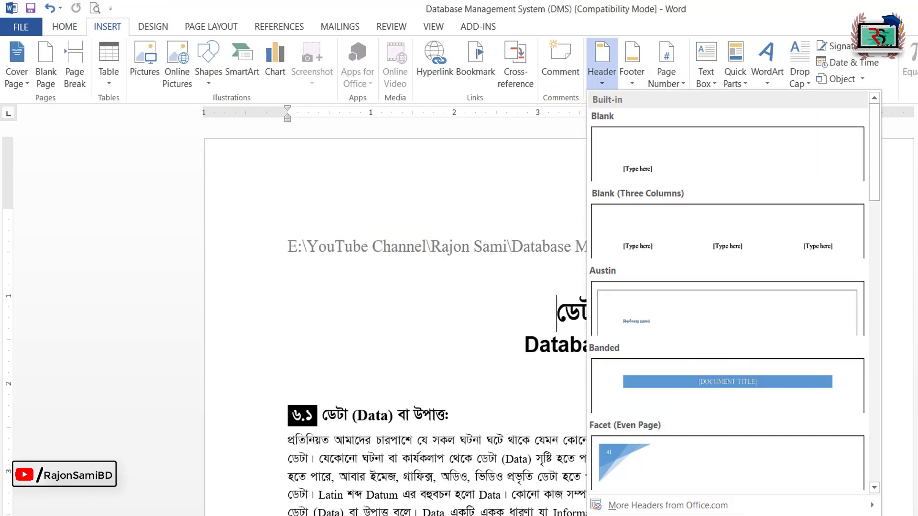
{"action": "left_click", "coordinate": [640, 515]}
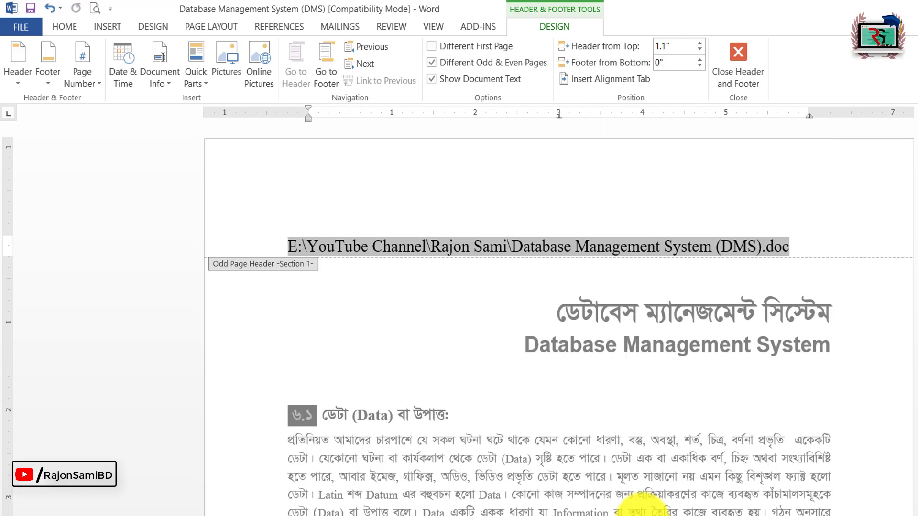
Set the font size of the whole file path line in the header to 12
{"action": "left_click", "coordinate": [575, 246]}
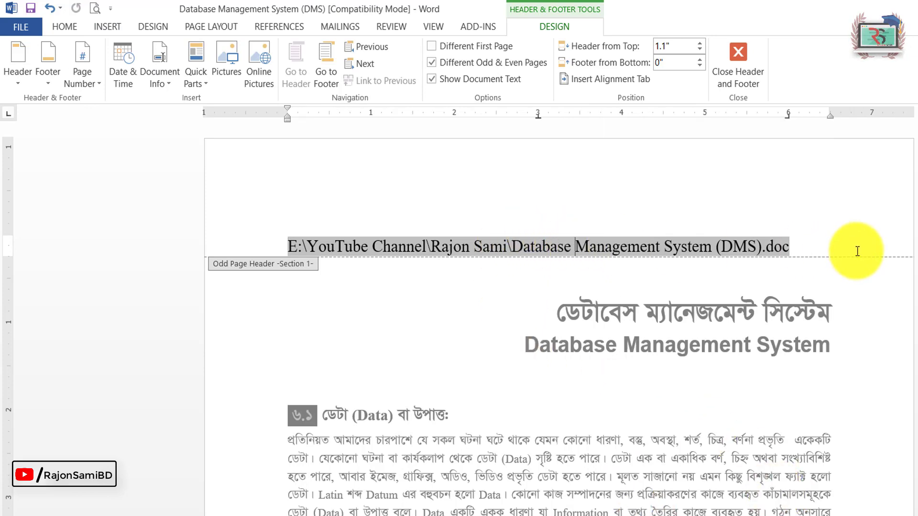
{"action": "left_click_drag", "start_coordinate": [857, 250], "coordinate": [248, 246]}
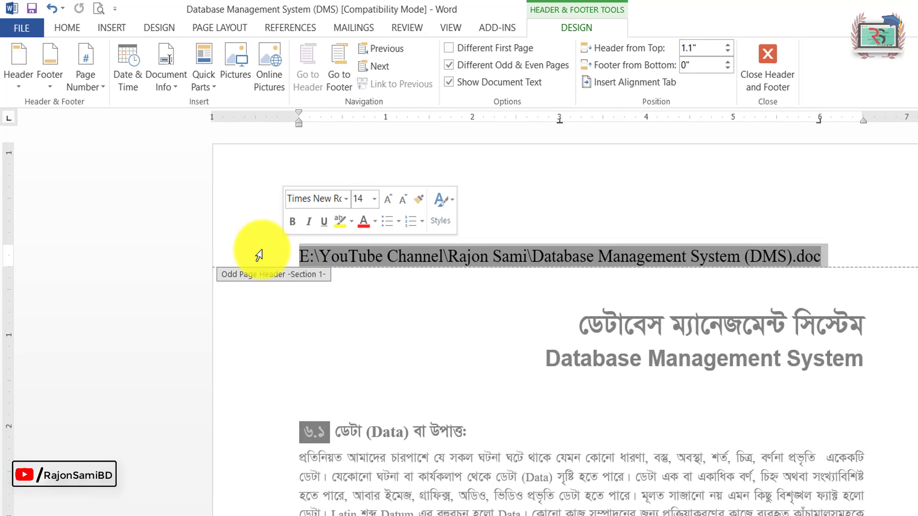
{"action": "left_click", "coordinate": [67, 27]}
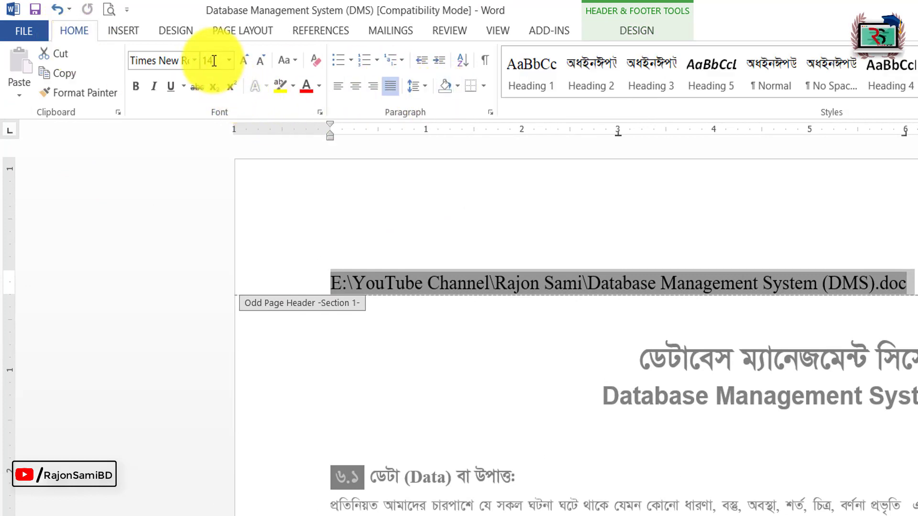
{"action": "left_click", "coordinate": [260, 62]}
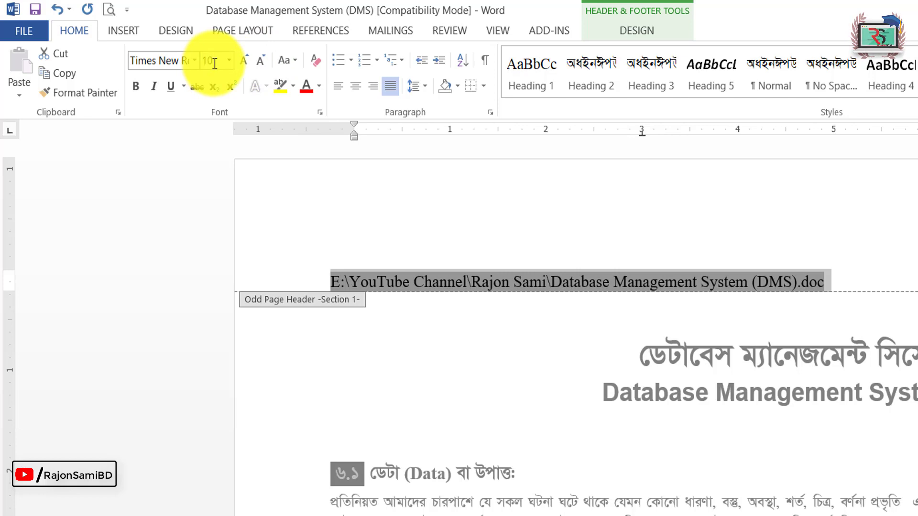
{"action": "key", "text": "ctrl+shift+greater"}
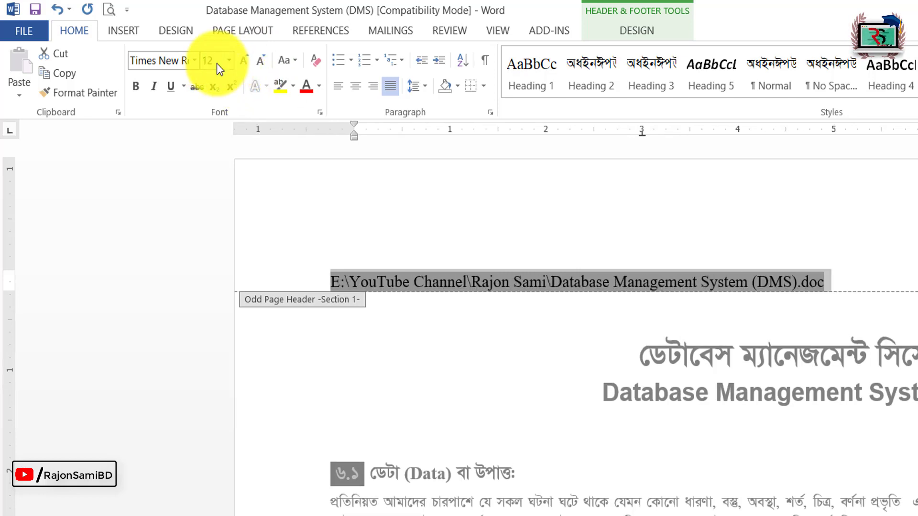
Try red and green font colors on the header's file path, and set its color to Automatic
{"action": "left_click", "coordinate": [314, 90]}
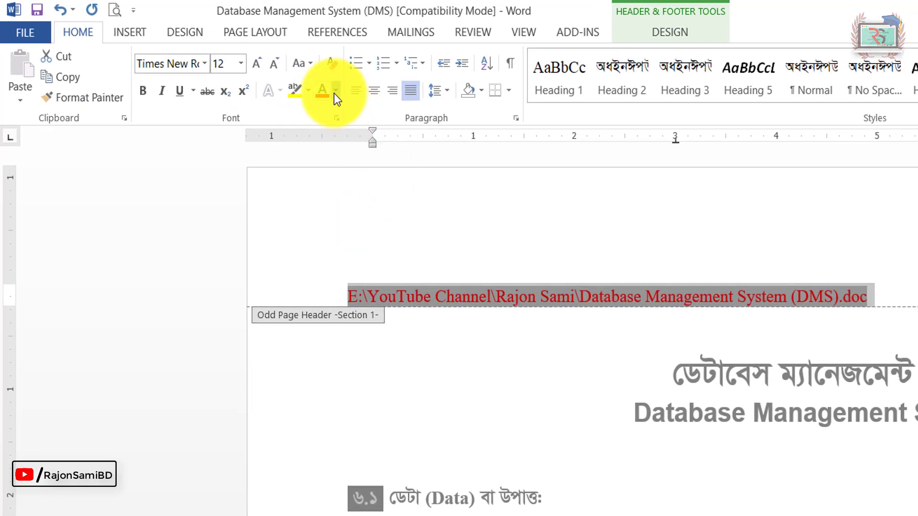
{"action": "left_click", "coordinate": [336, 91]}
{"action": "left_click", "coordinate": [333, 93]}
{"action": "left_click", "coordinate": [334, 94]}
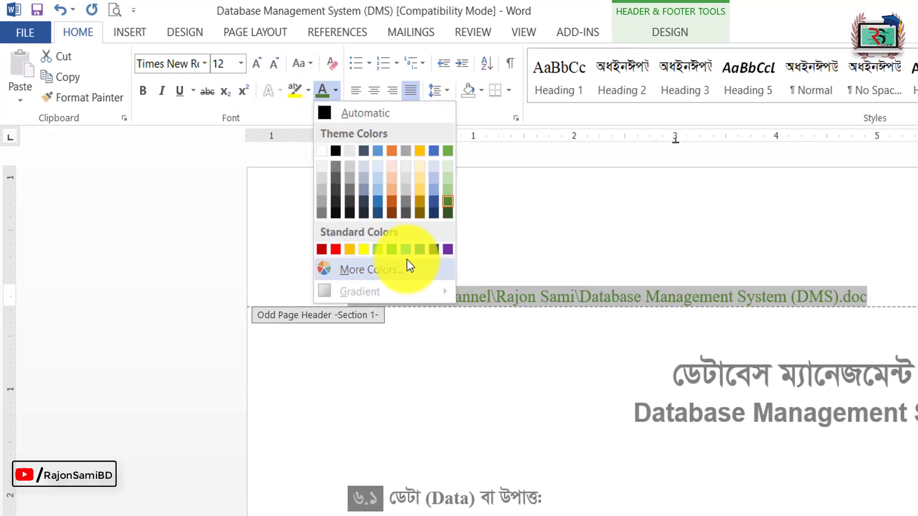
{"action": "left_click", "coordinate": [354, 113]}
Make the header's file path bold, try centering it, align it left and return to the document body
{"action": "left_click", "coordinate": [142, 91]}
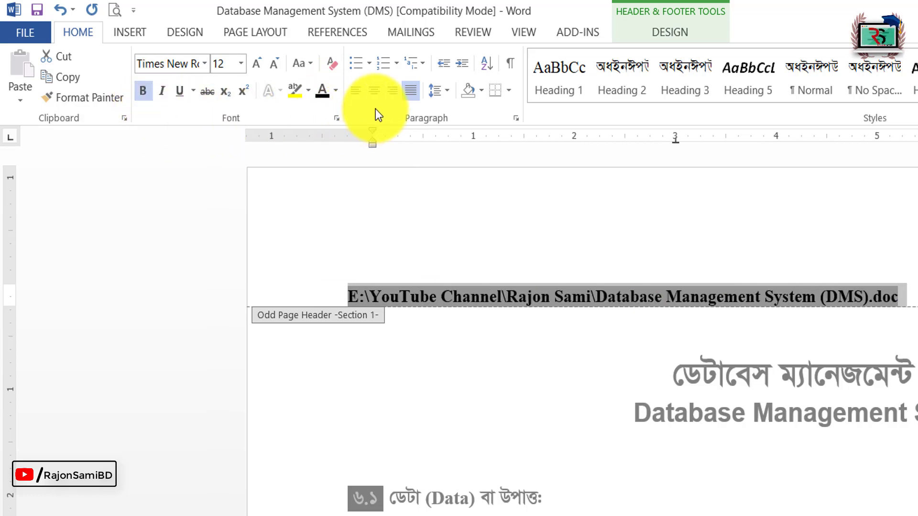
{"action": "left_click", "coordinate": [374, 90]}
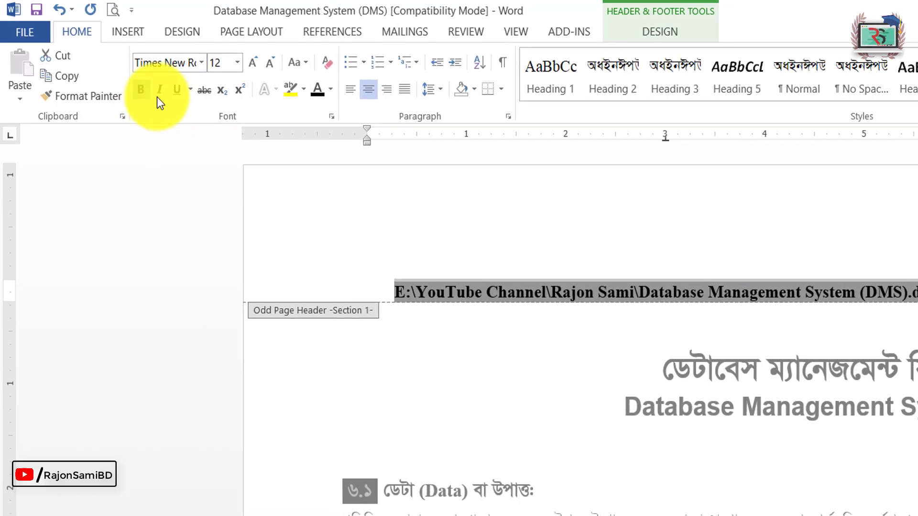
{"action": "left_click", "coordinate": [350, 89]}
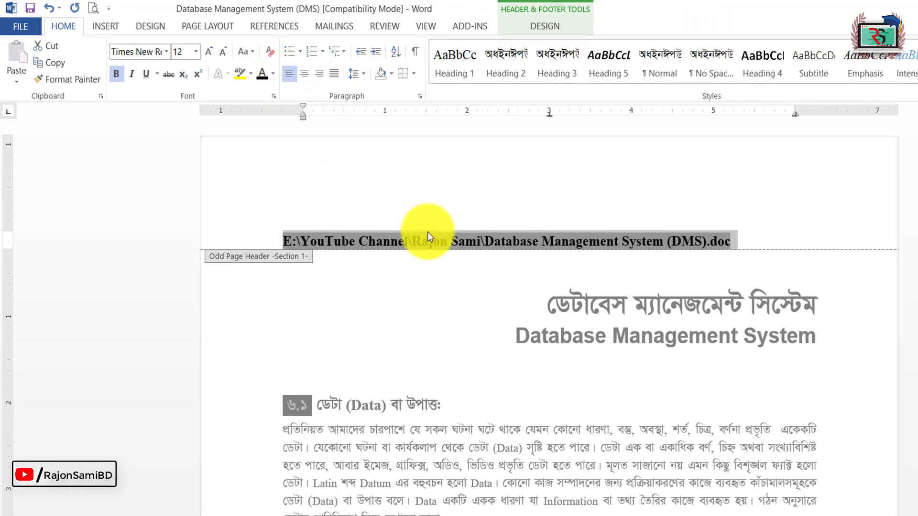
{"action": "double_click", "coordinate": [475, 297]}
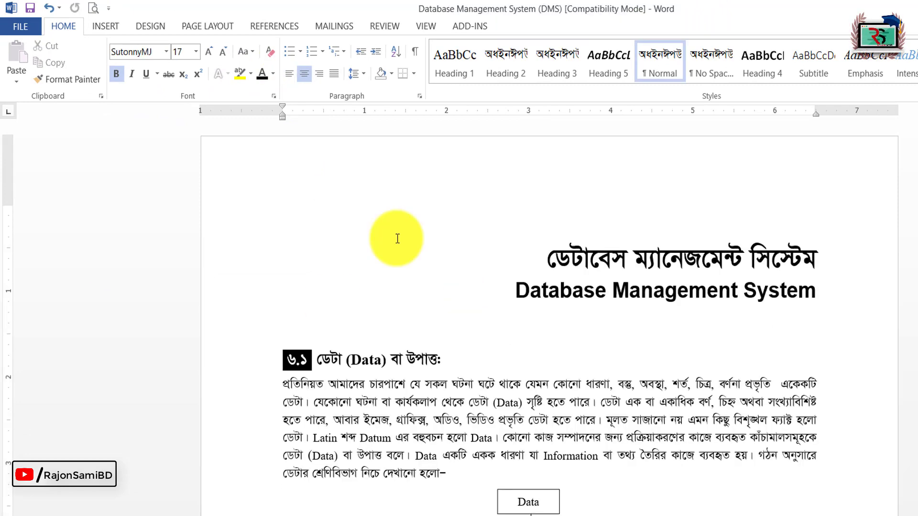
Open the Section 1 odd page footer for editing and insert the document's file path into it
{"action": "left_click", "coordinate": [106, 26]}
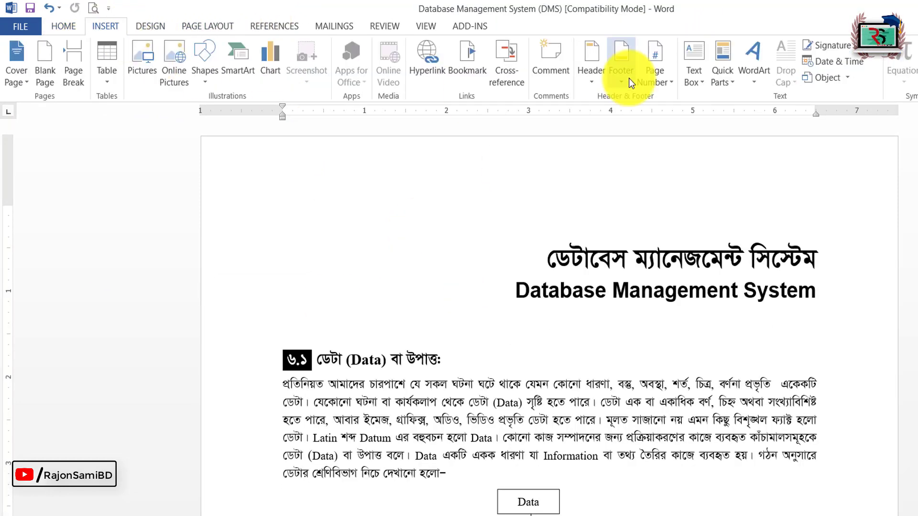
{"action": "left_click", "coordinate": [619, 77]}
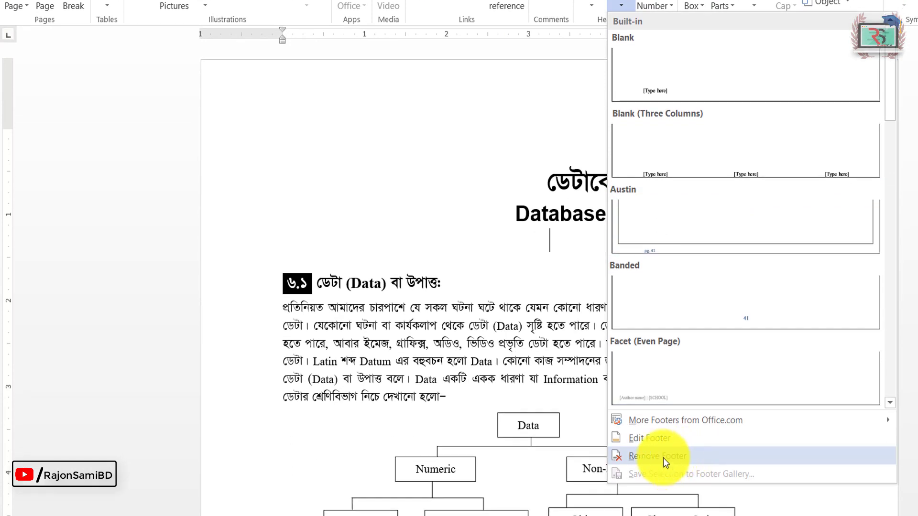
{"action": "left_click", "coordinate": [663, 437]}
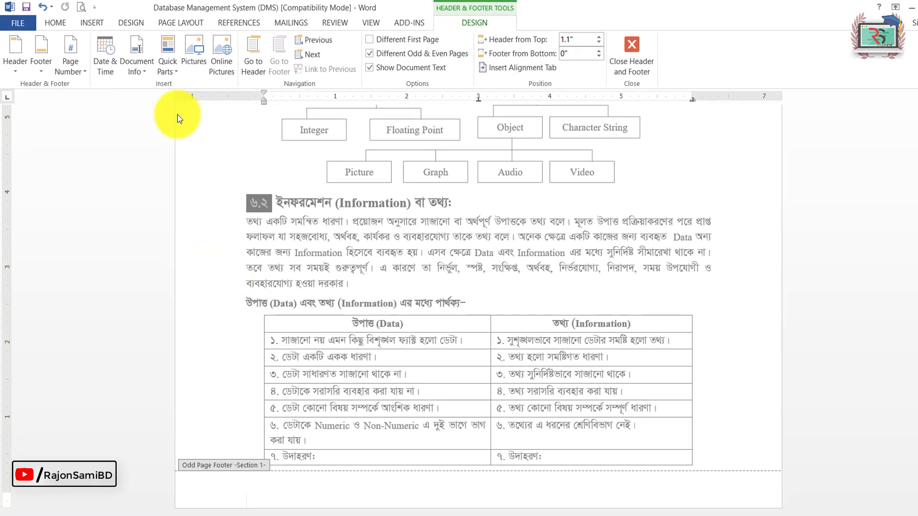
{"action": "left_click", "coordinate": [142, 72]}
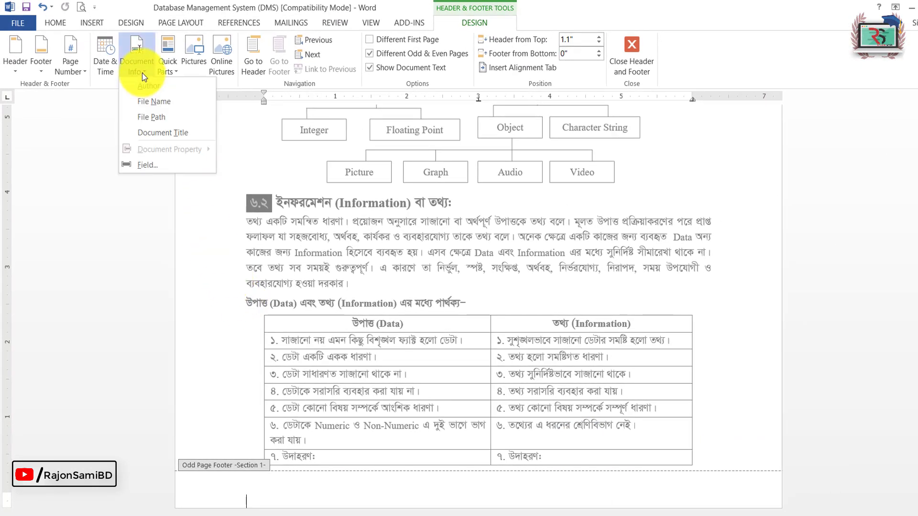
{"action": "left_click", "coordinate": [168, 114]}
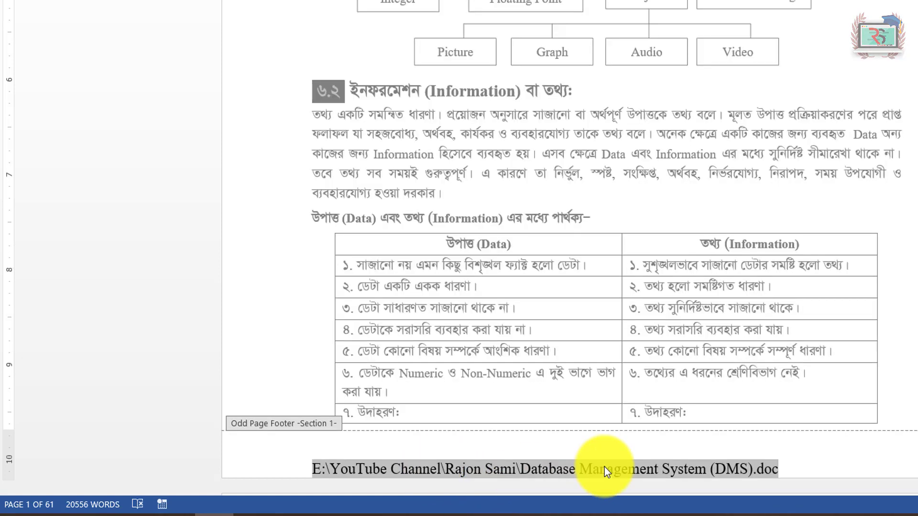
Delete the whole file path from the footer and return to the document body
{"action": "triple_click", "coordinate": [515, 473]}
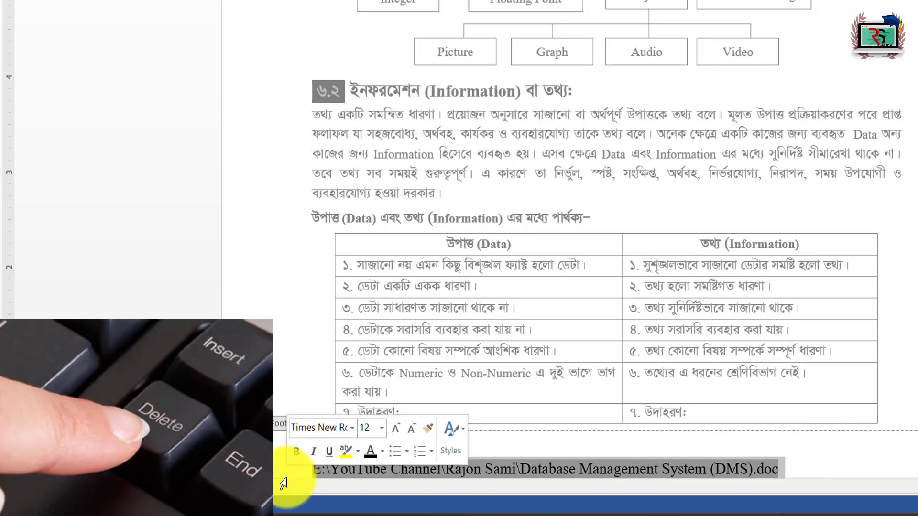
{"action": "key", "text": "Delete"}
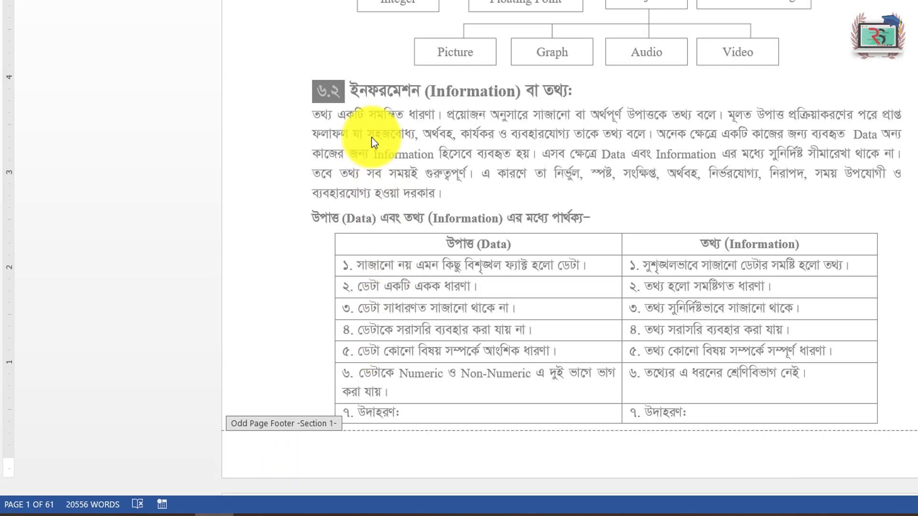
{"action": "double_click", "coordinate": [372, 137]}
{"action": "scroll", "coordinate": [372, 138], "scroll_direction": "down", "scroll_amount": 1}
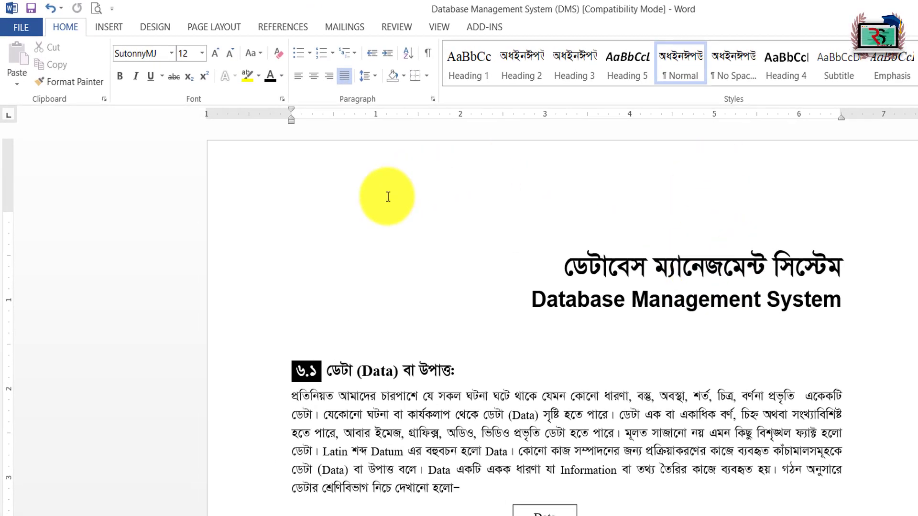
Open the Section 1 odd page header for editing and bring up the Field dialog from Quick Parts
{"action": "double_click", "coordinate": [388, 199]}
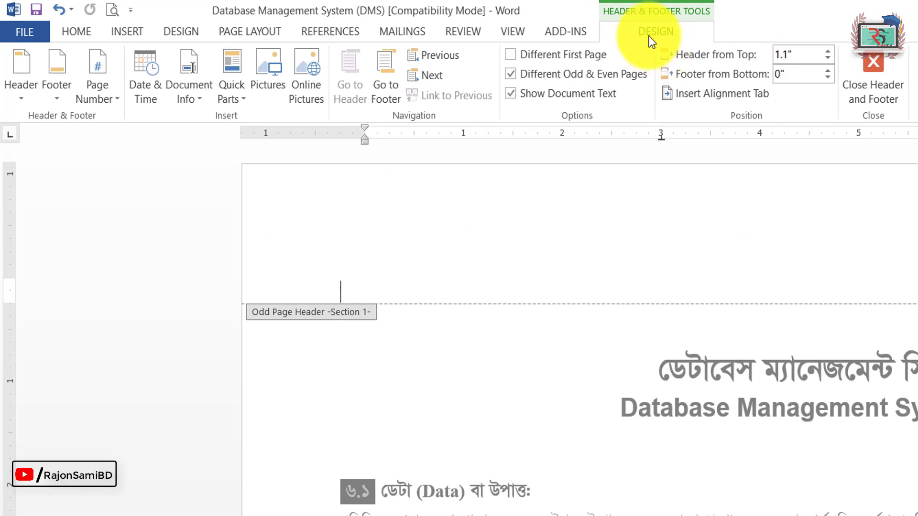
{"action": "left_click", "coordinate": [126, 33]}
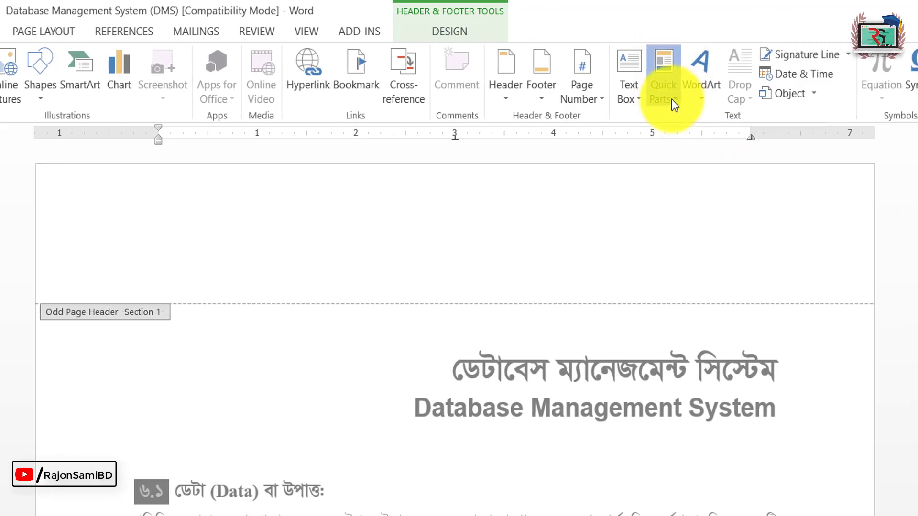
{"action": "left_click", "coordinate": [671, 99]}
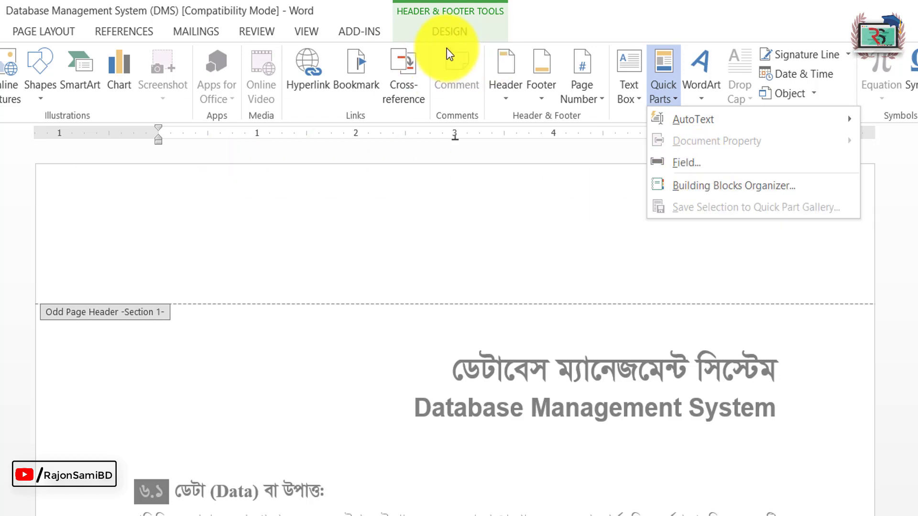
{"action": "left_click", "coordinate": [459, 32]}
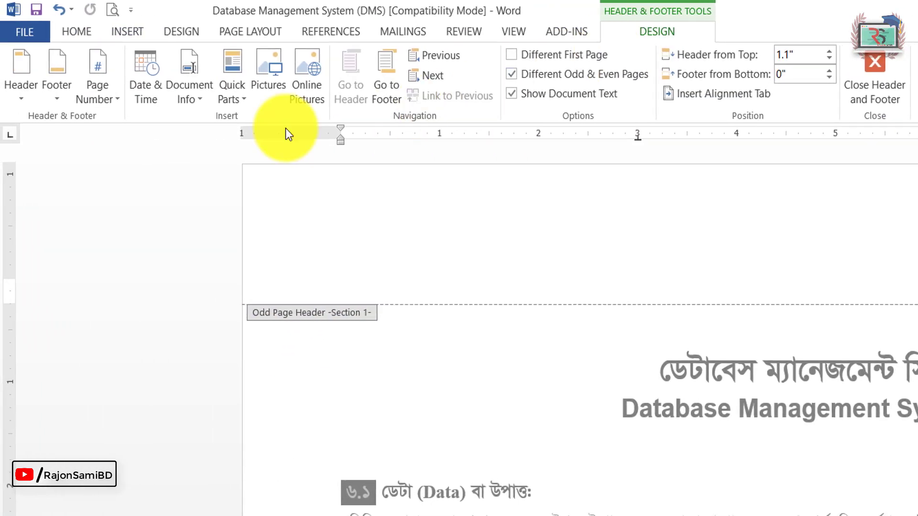
{"action": "left_click", "coordinate": [243, 96]}
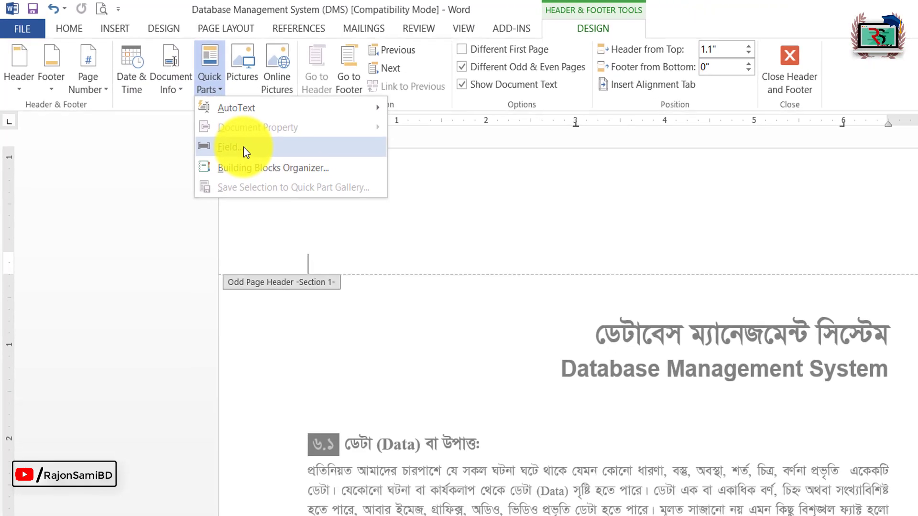
{"action": "left_click", "coordinate": [109, 27]}
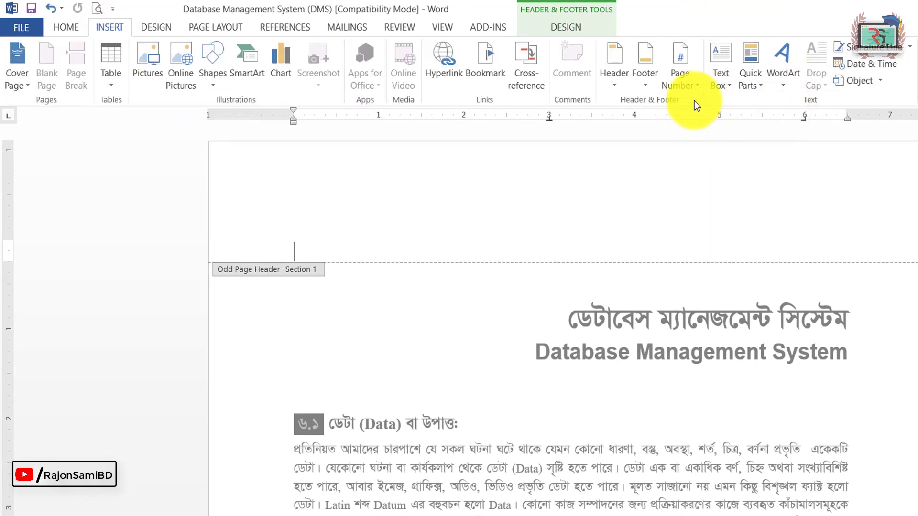
{"action": "left_click", "coordinate": [753, 81]}
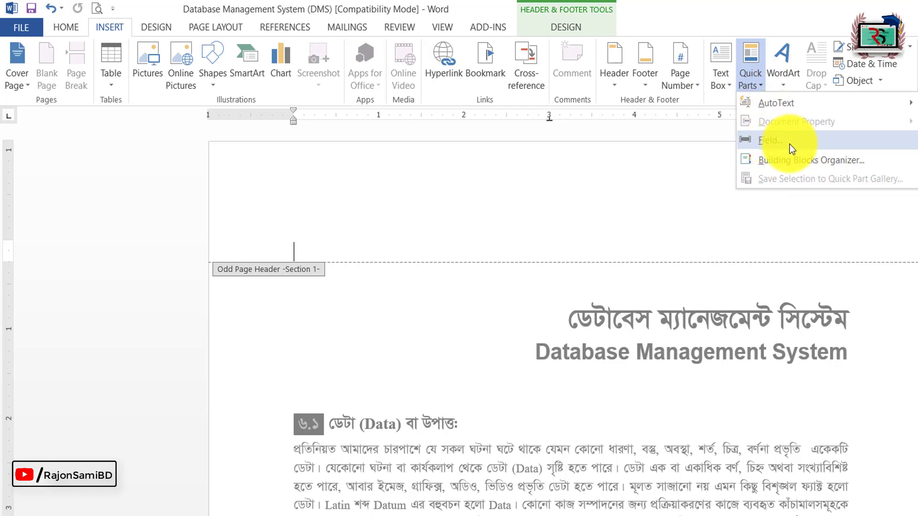
{"action": "left_click", "coordinate": [790, 144]}
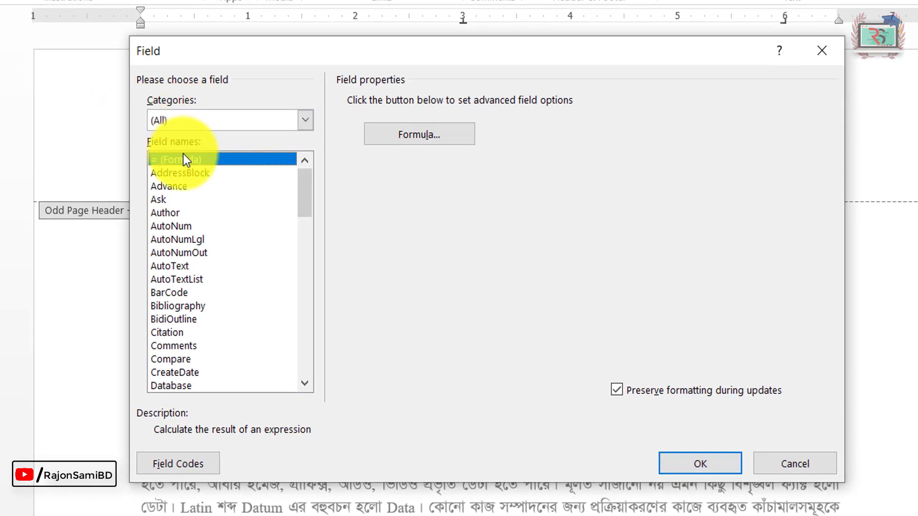
Try the FileName field in the list of all fields, and reselect the Formula field
{"action": "left_click_drag", "start_coordinate": [303, 196], "coordinate": [308, 236]}
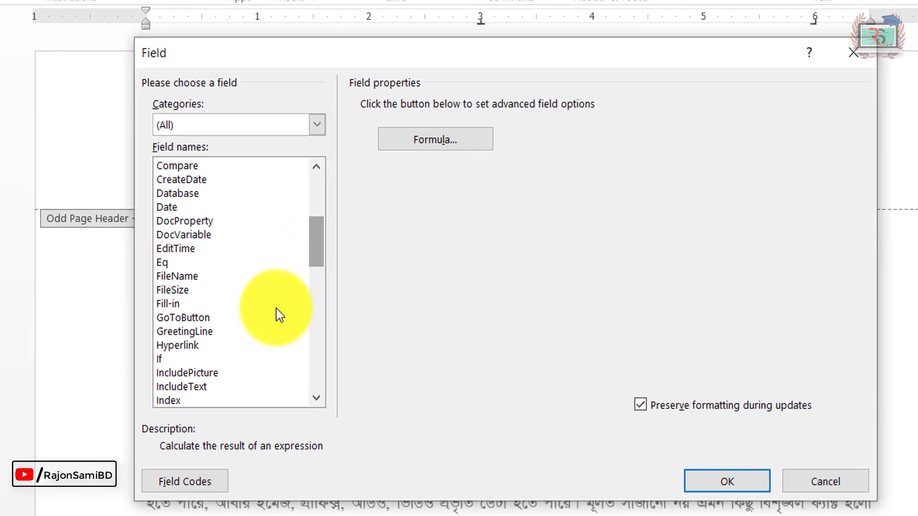
{"action": "left_click", "coordinate": [180, 277]}
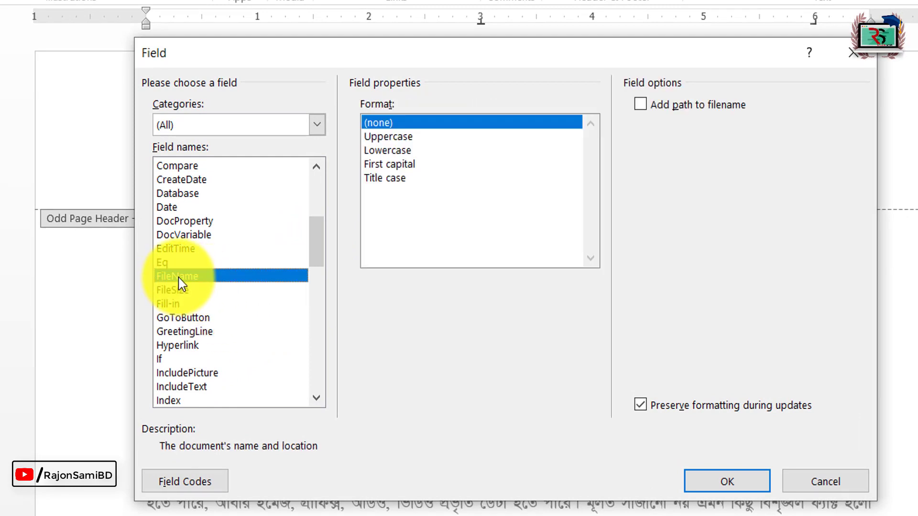
{"action": "left_click_drag", "start_coordinate": [317, 245], "coordinate": [323, 172]}
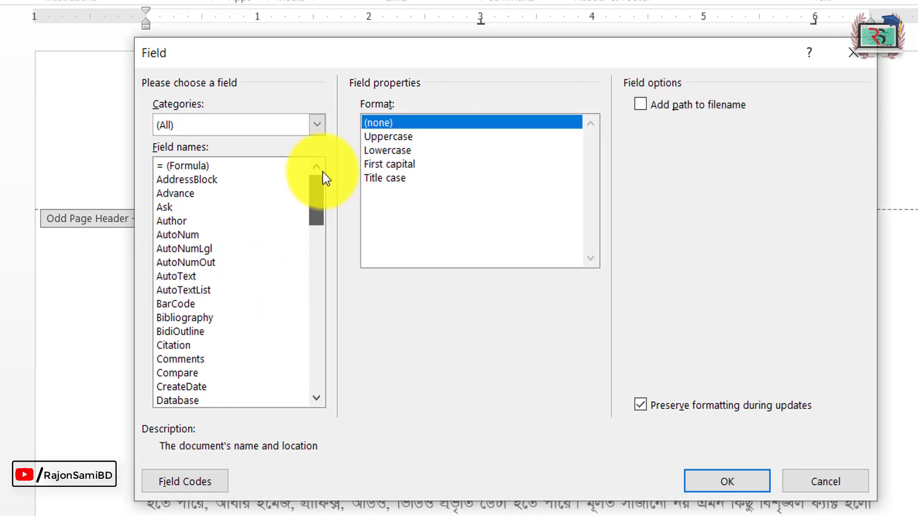
{"action": "left_click", "coordinate": [201, 165]}
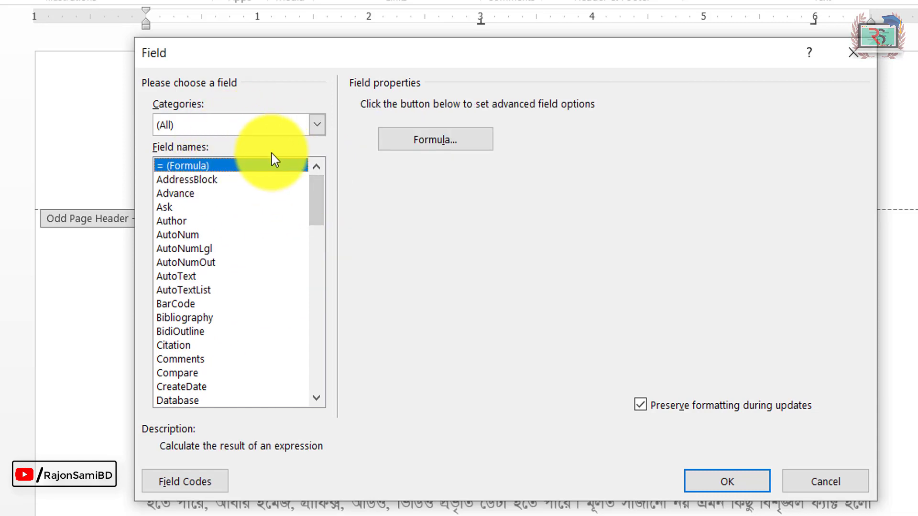
Insert the FileName field from the Document Information category into the header, with the path added to the filename
{"action": "left_click", "coordinate": [316, 124]}
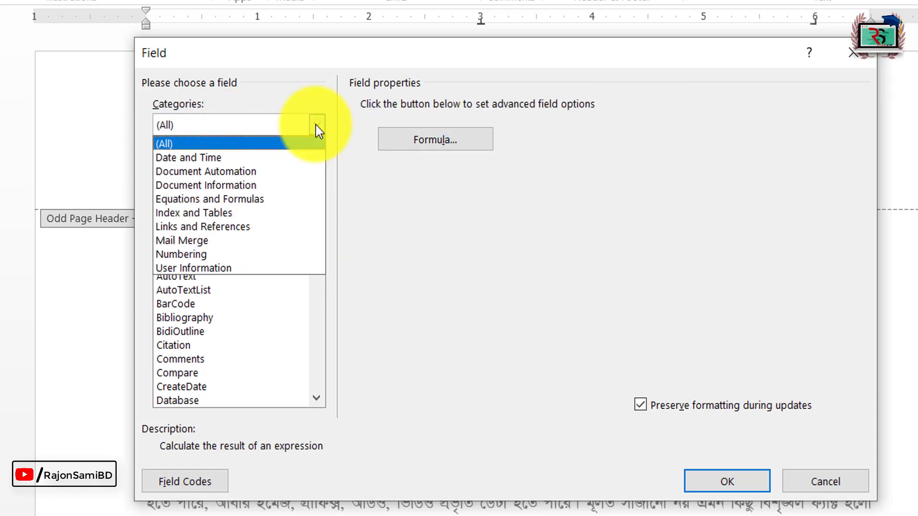
{"action": "left_click", "coordinate": [238, 188]}
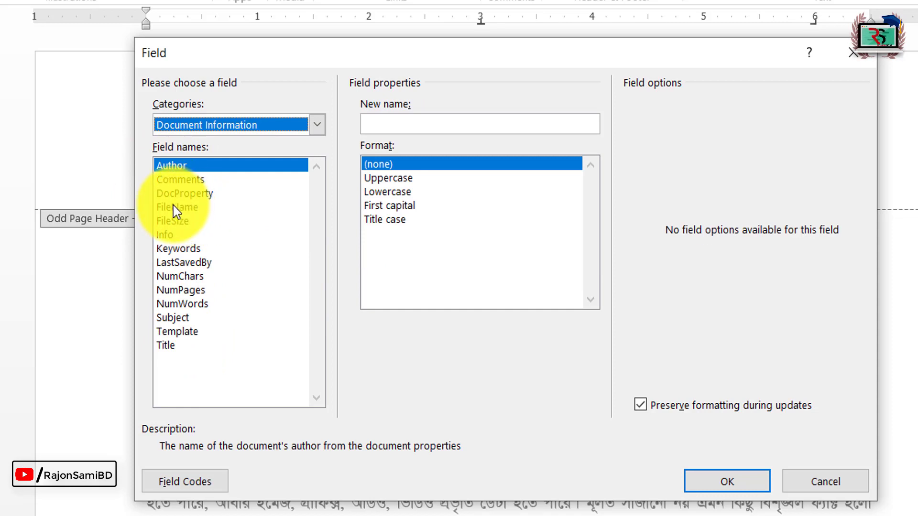
{"action": "left_click", "coordinate": [172, 207]}
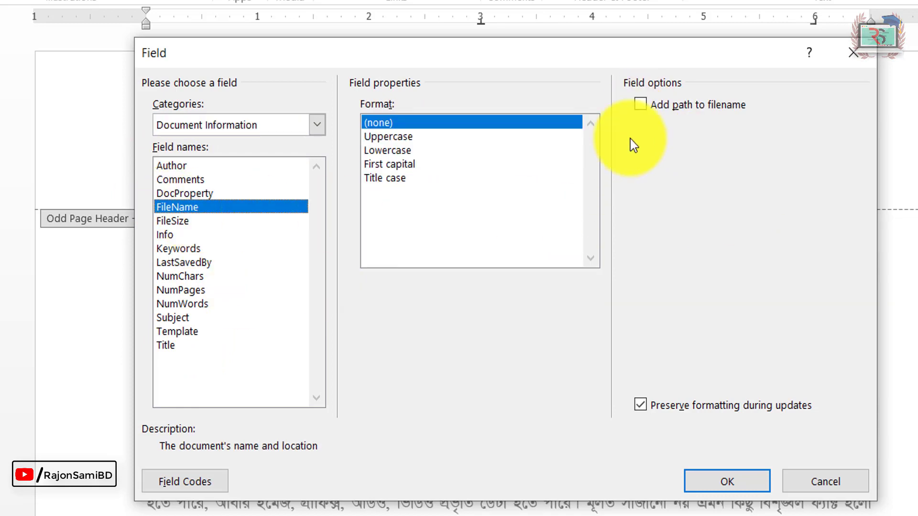
{"action": "left_click", "coordinate": [640, 106]}
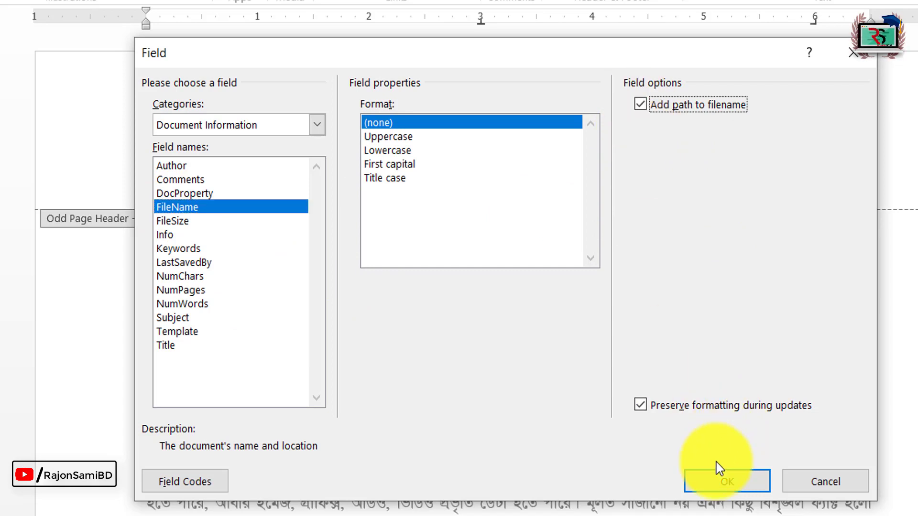
{"action": "left_click", "coordinate": [725, 486]}
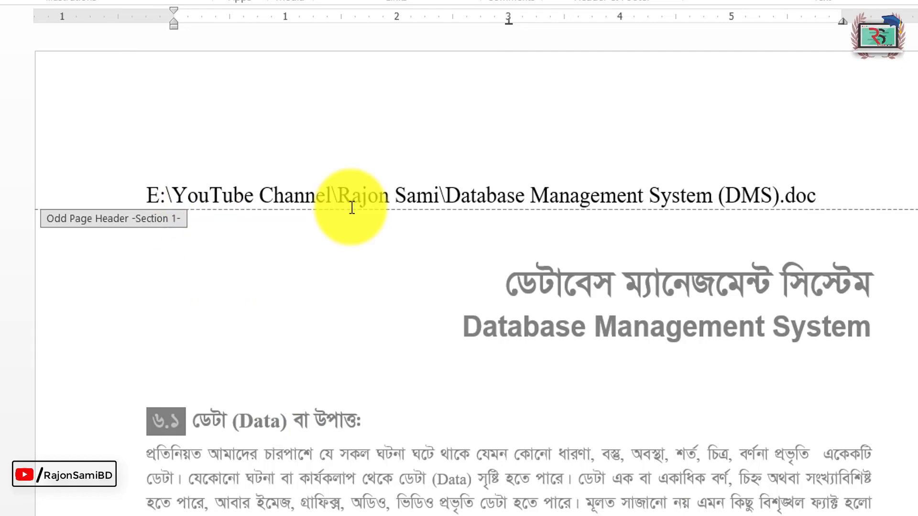
Delete the entire file path line from the odd page header
{"action": "left_click_drag", "start_coordinate": [149, 193], "coordinate": [299, 206]}
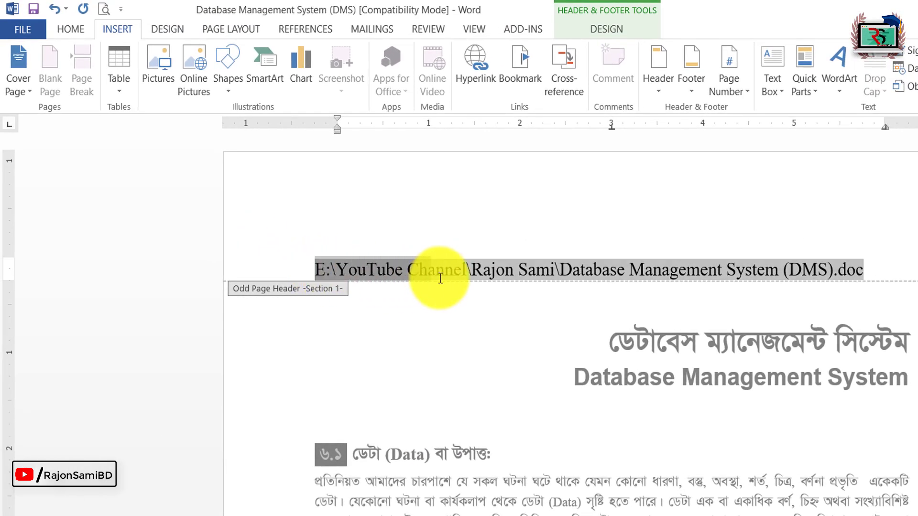
{"action": "left_click_drag", "start_coordinate": [441, 278], "coordinate": [667, 274]}
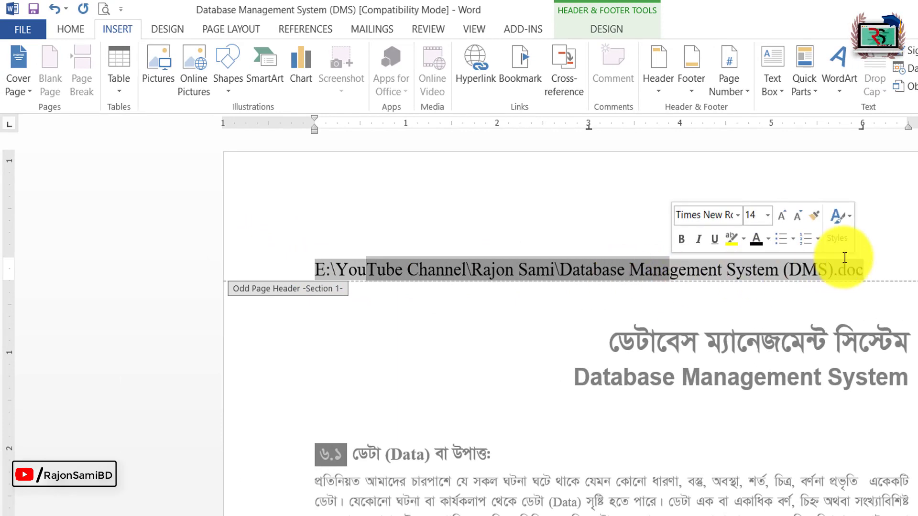
{"action": "left_click_drag", "start_coordinate": [895, 262], "coordinate": [321, 270]}
{"action": "key", "text": "Delete"}
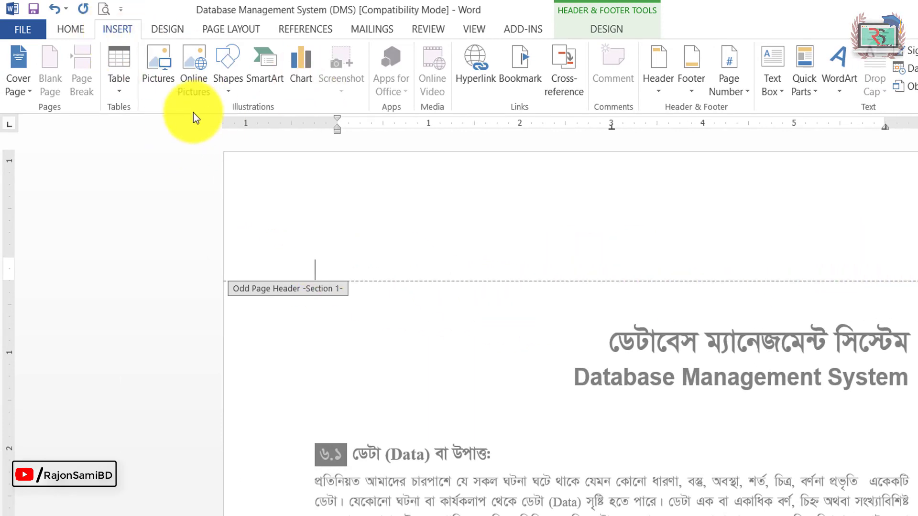
Start inserting a FileName field in the header with the Uppercase format and the path added to the filename
{"action": "left_click", "coordinate": [812, 93]}
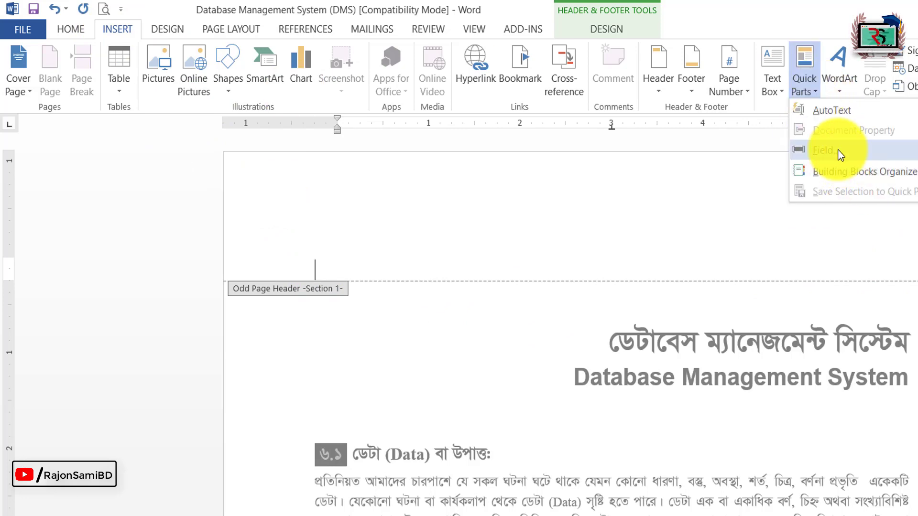
{"action": "left_click", "coordinate": [825, 150]}
{"action": "left_click", "coordinate": [344, 277]}
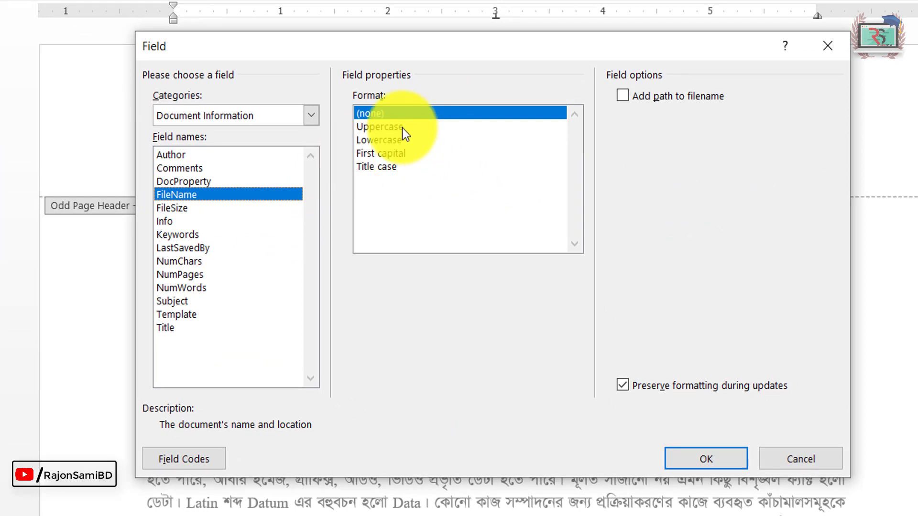
{"action": "left_click", "coordinate": [390, 127]}
{"action": "left_click", "coordinate": [623, 97]}
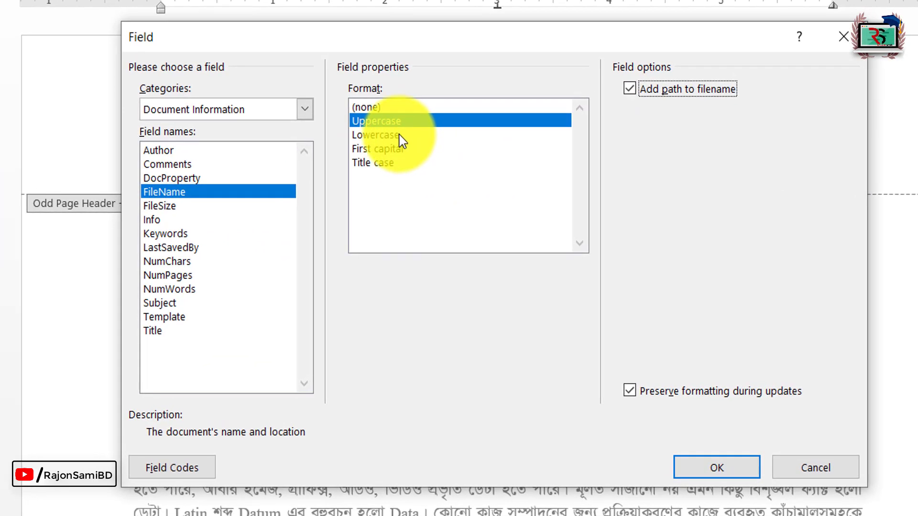
Try the field's other letter-case formats and insert the FileName field into the header with the Lowercase format
{"action": "left_click", "coordinate": [375, 136]}
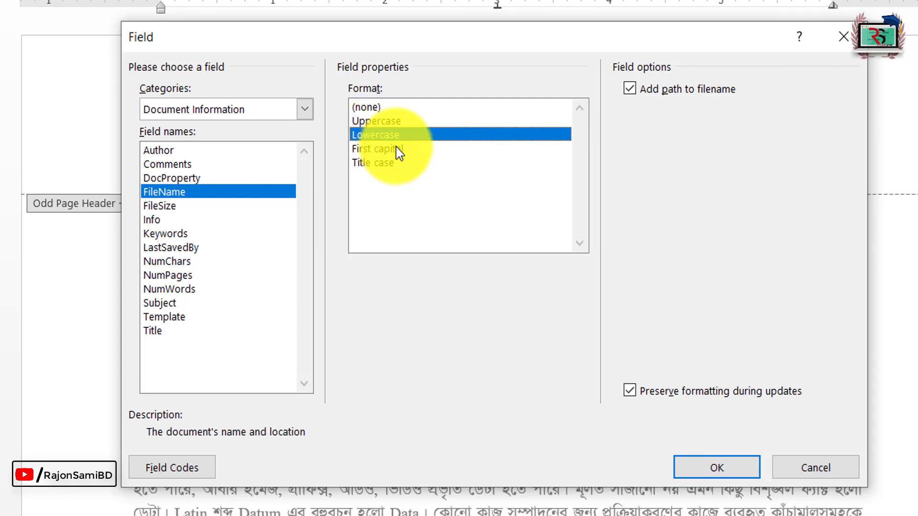
{"action": "left_click", "coordinate": [387, 151]}
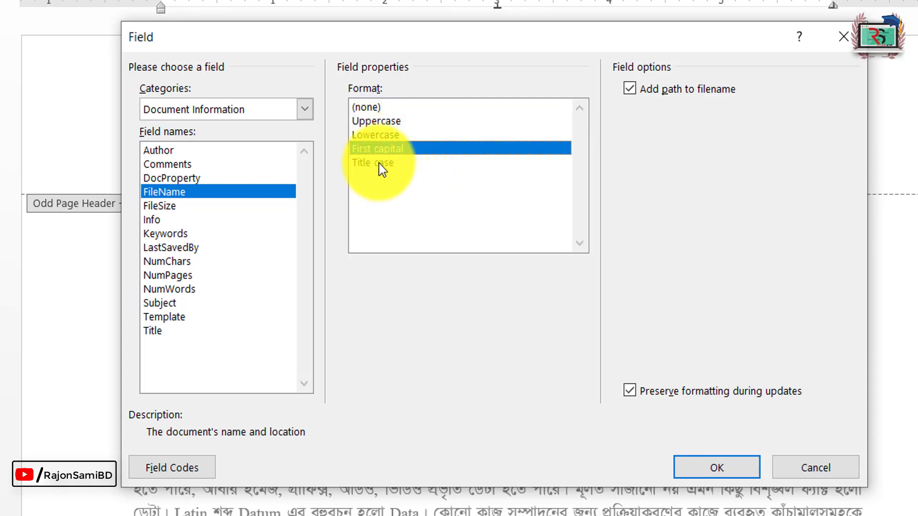
{"action": "left_click", "coordinate": [379, 163]}
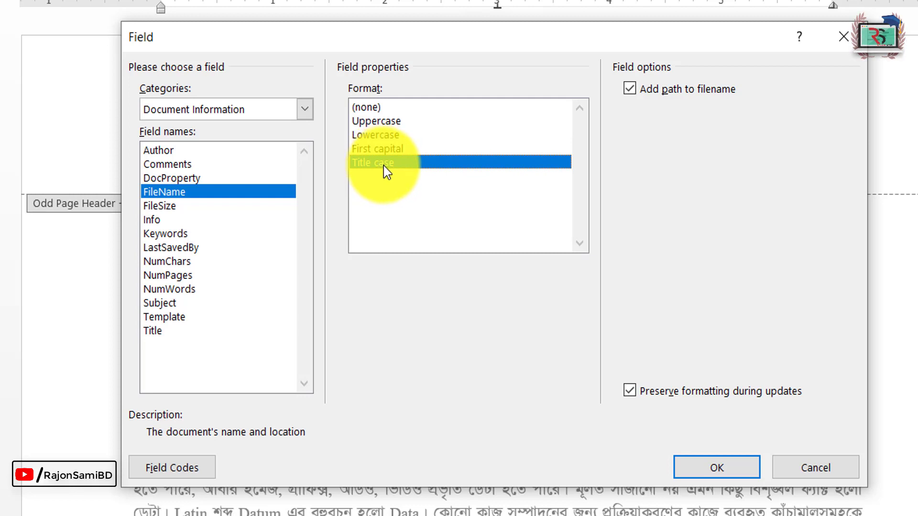
{"action": "left_click", "coordinate": [388, 136]}
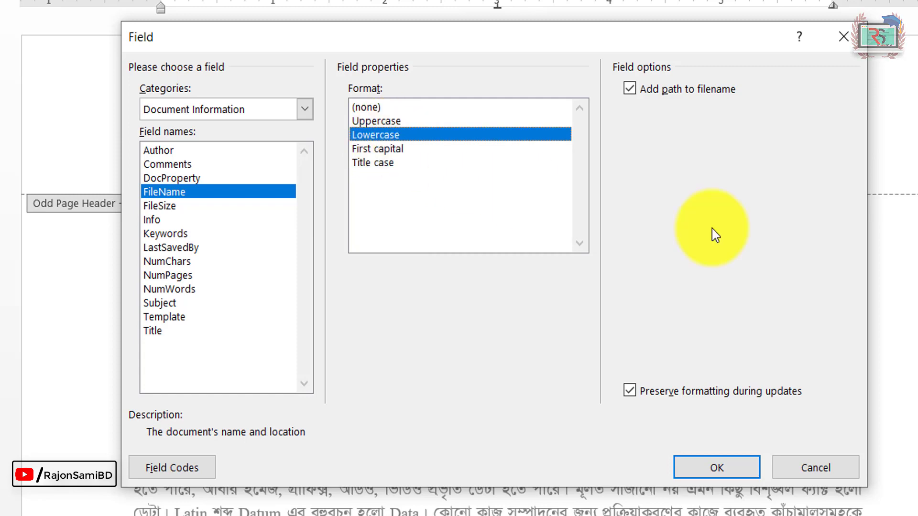
{"action": "left_click", "coordinate": [717, 468]}
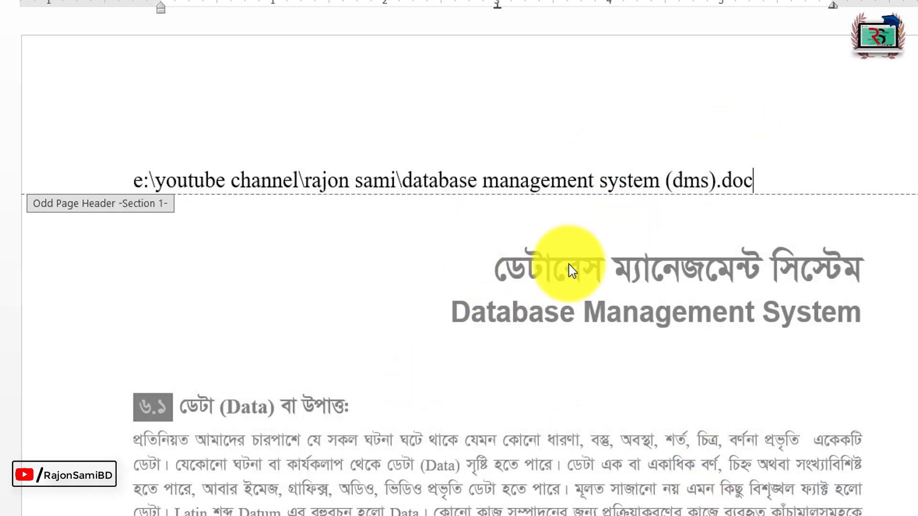
Delete the lowercase file path from the odd page header and return to the document body
{"action": "double_click", "coordinate": [337, 267]}
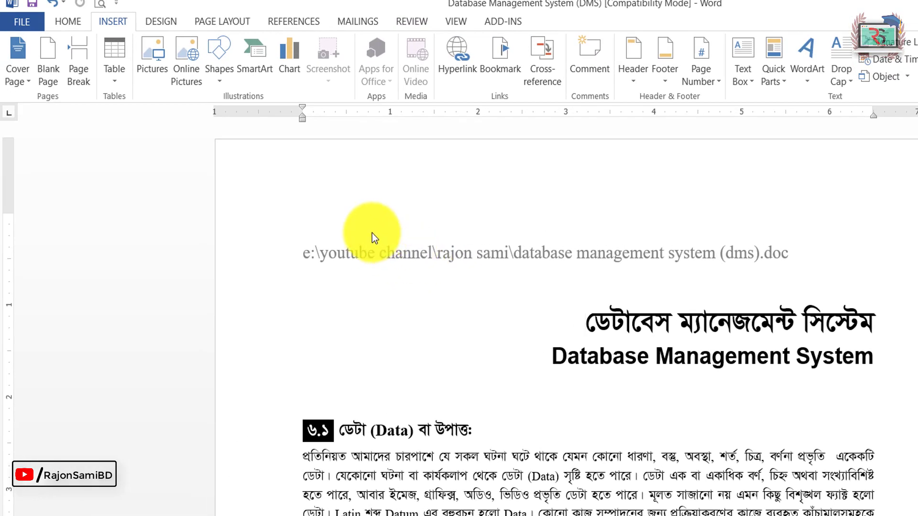
{"action": "left_click", "coordinate": [369, 254]}
{"action": "double_click", "coordinate": [368, 253]}
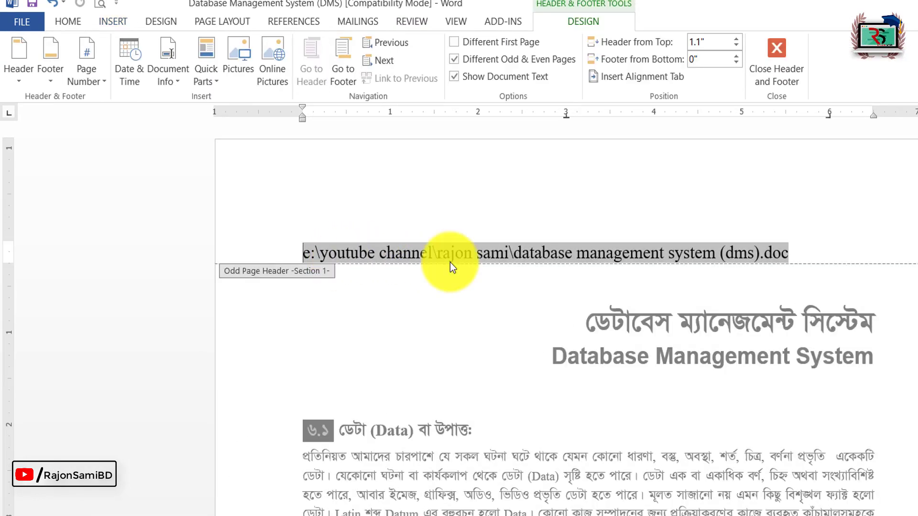
{"action": "left_click", "coordinate": [270, 266]}
{"action": "key", "text": "Delete"}
{"action": "double_click", "coordinate": [409, 347]}
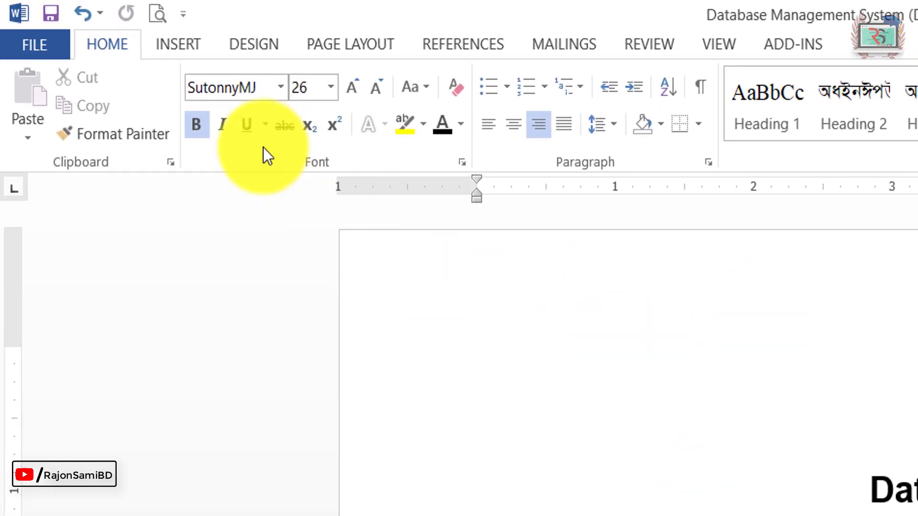
Draw a text box about 6.2 inches wide and 0.5 inch tall above the title on the first page
{"action": "left_click", "coordinate": [168, 35]}
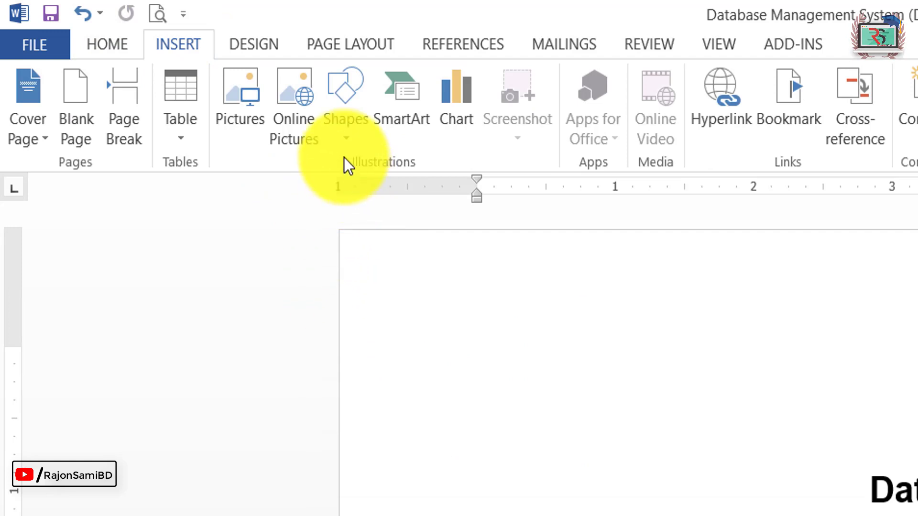
{"action": "left_click", "coordinate": [348, 136]}
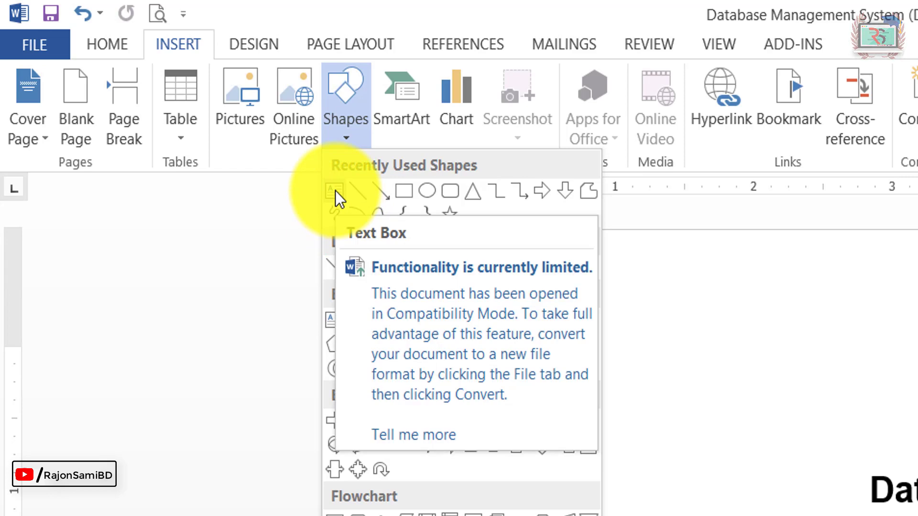
{"action": "left_click", "coordinate": [335, 191]}
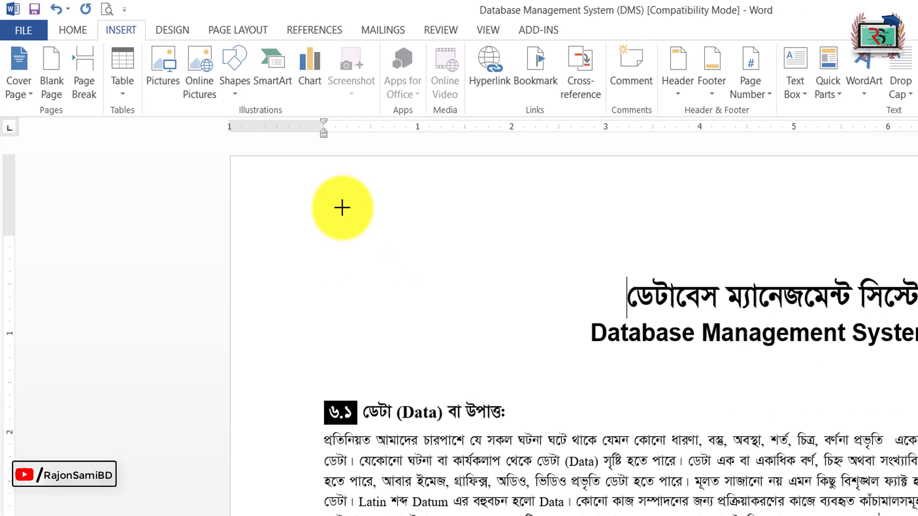
{"action": "left_click_drag", "start_coordinate": [392, 256], "coordinate": [890, 373]}
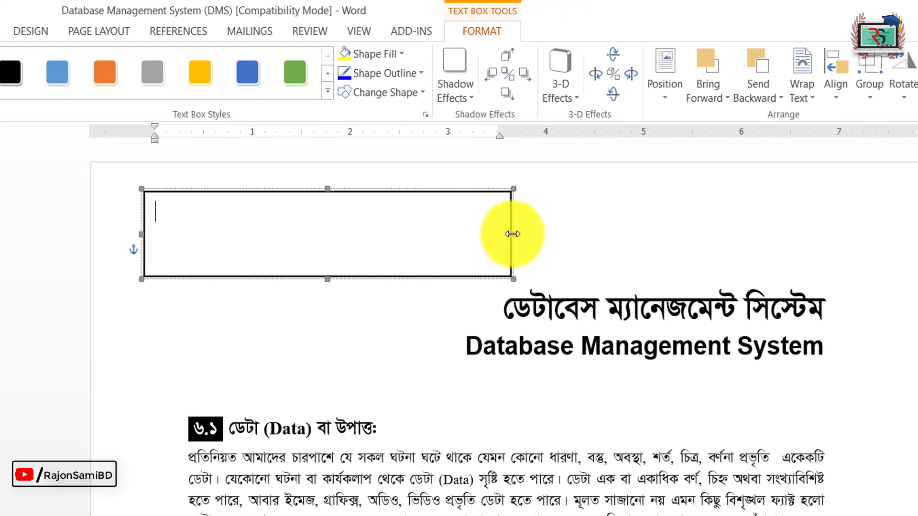
{"action": "left_click_drag", "start_coordinate": [512, 234], "coordinate": [751, 213]}
{"action": "left_click_drag", "start_coordinate": [442, 277], "coordinate": [443, 244]}
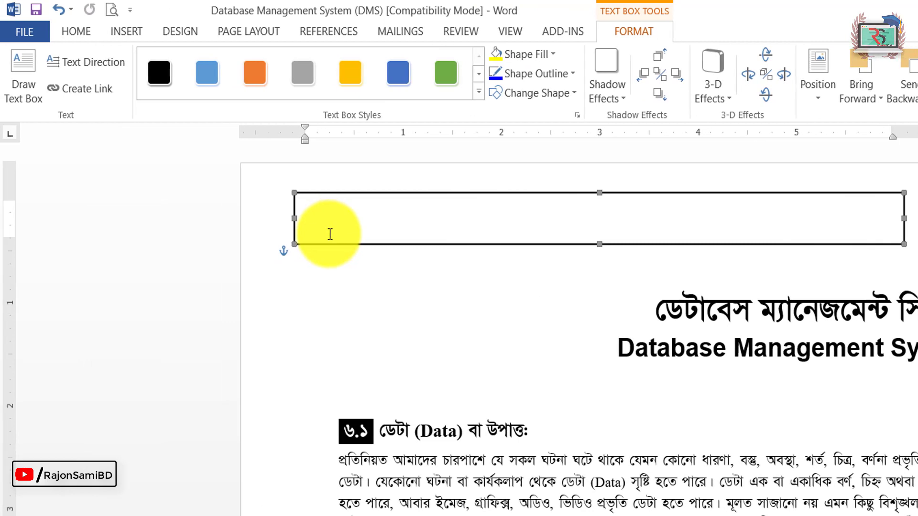
Insert the FileName field into the text box, with no special format and the path added to the filename
{"action": "left_click", "coordinate": [116, 32]}
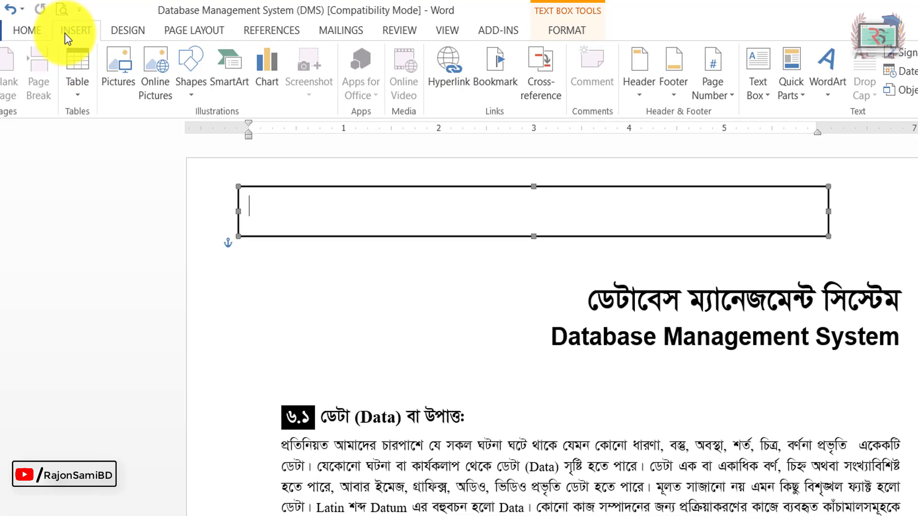
{"action": "left_click", "coordinate": [803, 99]}
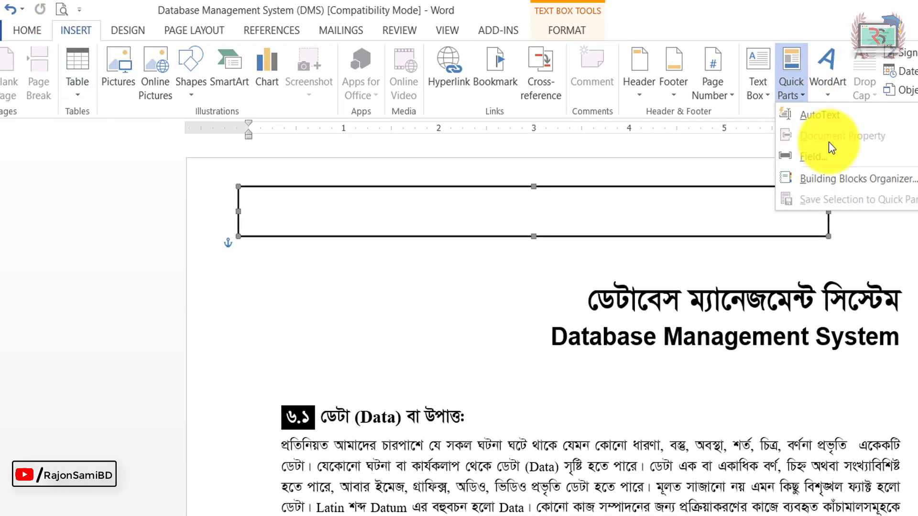
{"action": "left_click", "coordinate": [856, 160]}
{"action": "left_click", "coordinate": [318, 292]}
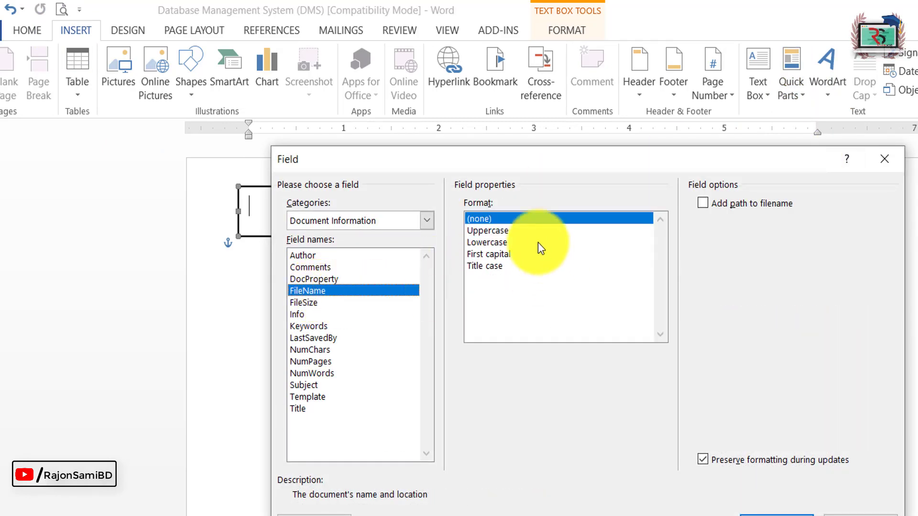
{"action": "left_click", "coordinate": [702, 204]}
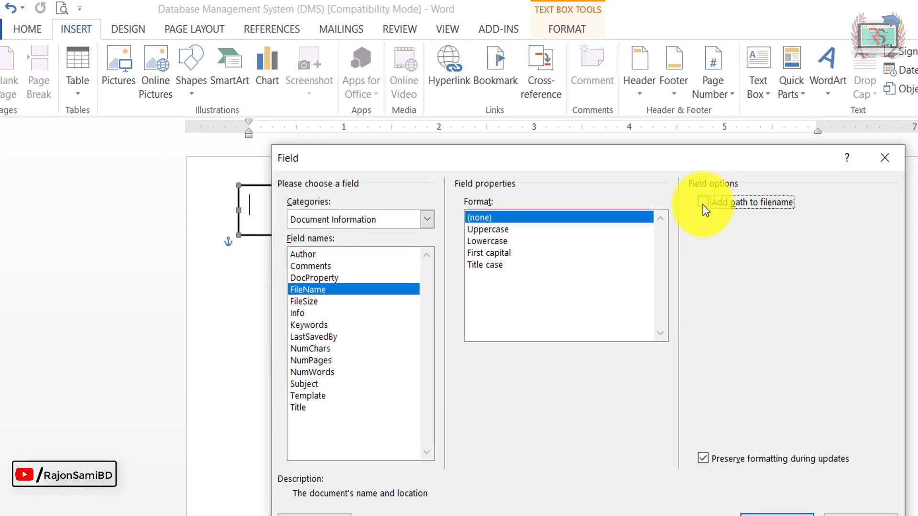
{"action": "left_click", "coordinate": [775, 515]}
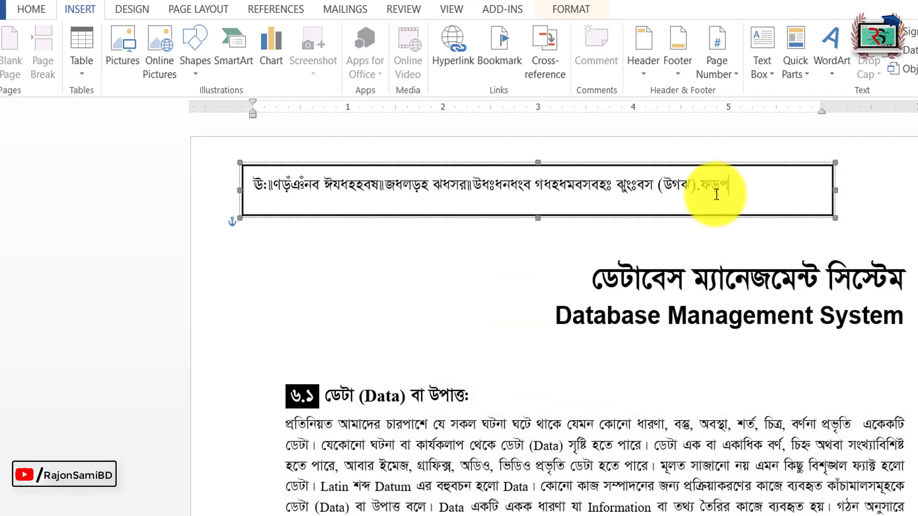
Set the font of the file path in the text box to Calibri Light
{"action": "left_click", "coordinate": [354, 191]}
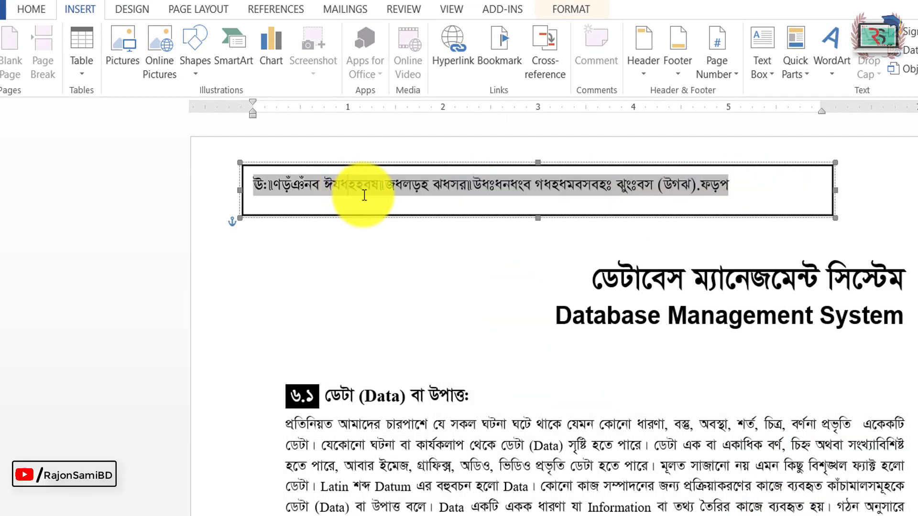
{"action": "left_click", "coordinate": [796, 178]}
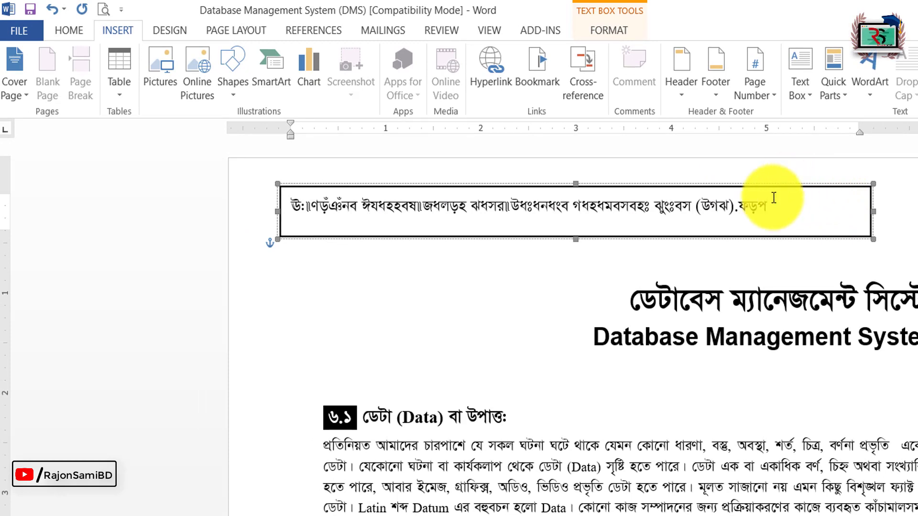
{"action": "left_click_drag", "start_coordinate": [789, 203], "coordinate": [260, 213]}
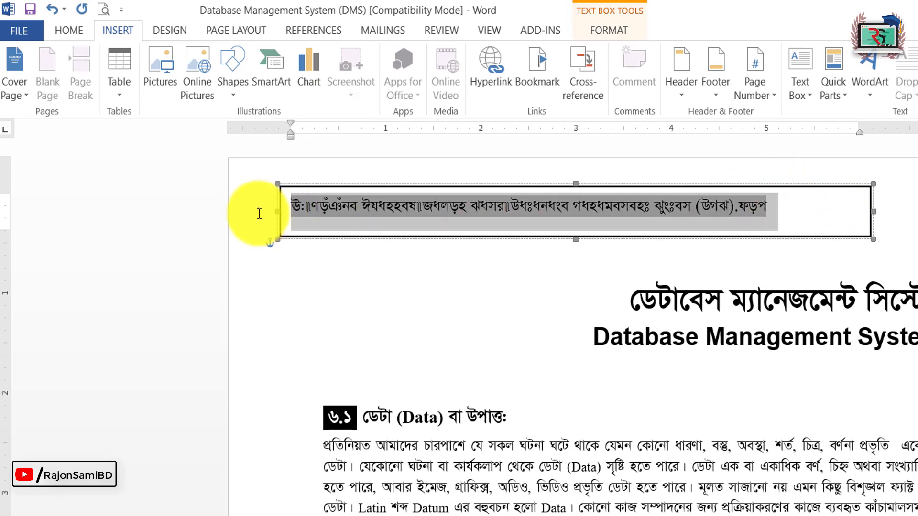
{"action": "left_click", "coordinate": [67, 30]}
{"action": "left_click", "coordinate": [187, 61]}
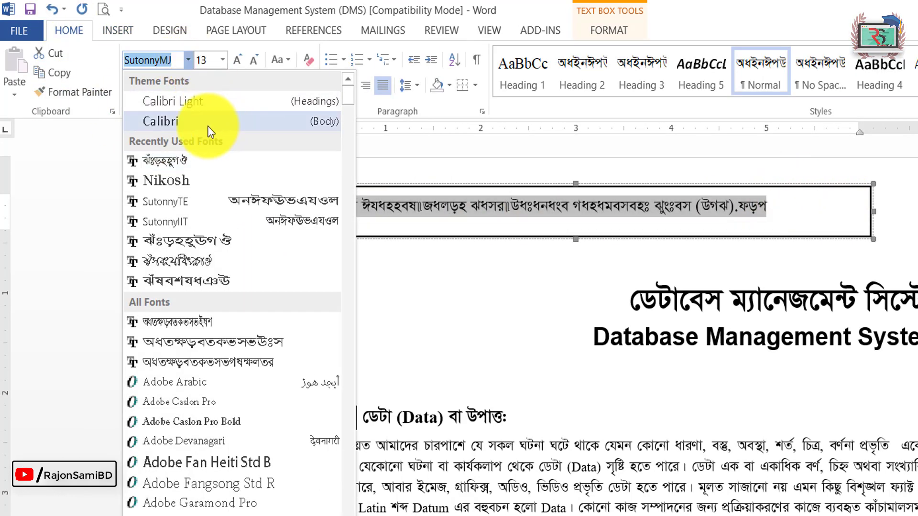
{"action": "left_click", "coordinate": [192, 101]}
{"action": "left_click", "coordinate": [468, 211]}
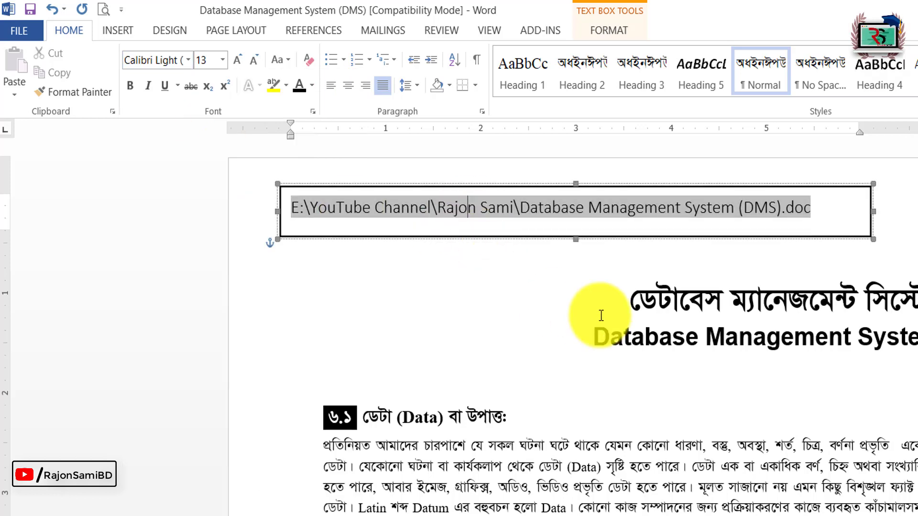
Delete the file path from the text box and place the cursor back inside the empty box
{"action": "left_click_drag", "start_coordinate": [818, 211], "coordinate": [310, 209]}
{"action": "key", "text": "Delete"}
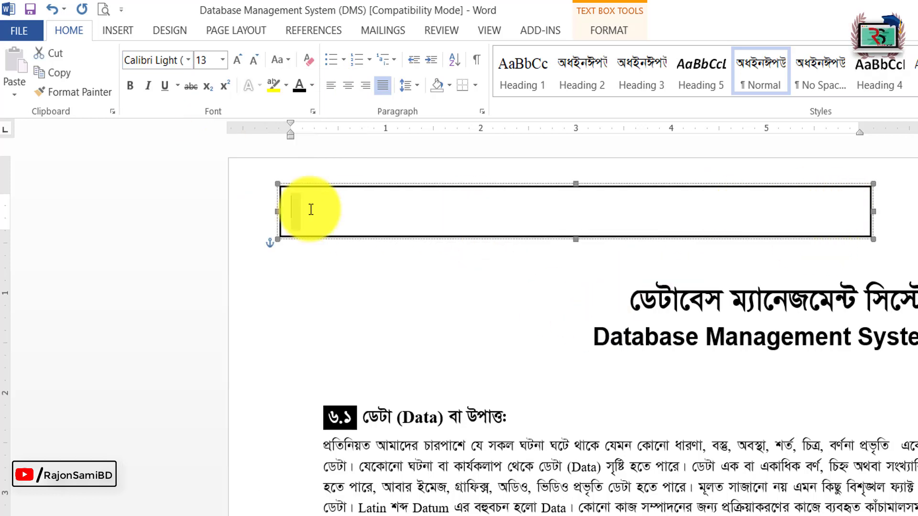
{"action": "left_click", "coordinate": [189, 60]}
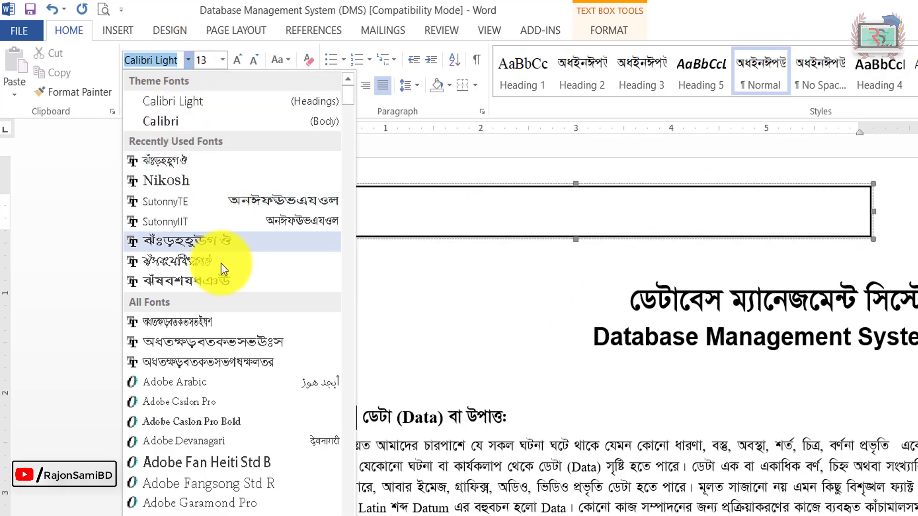
{"action": "left_click", "coordinate": [210, 387]}
{"action": "left_click", "coordinate": [324, 207]}
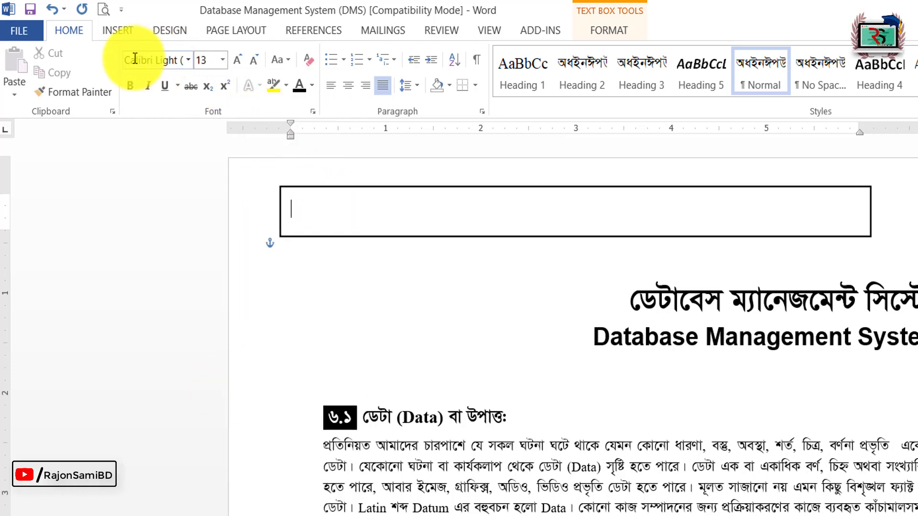
Reinsert the FileName field with the path added to the filename in the emptied text box
{"action": "left_click", "coordinate": [117, 30]}
{"action": "left_click", "coordinate": [842, 98]}
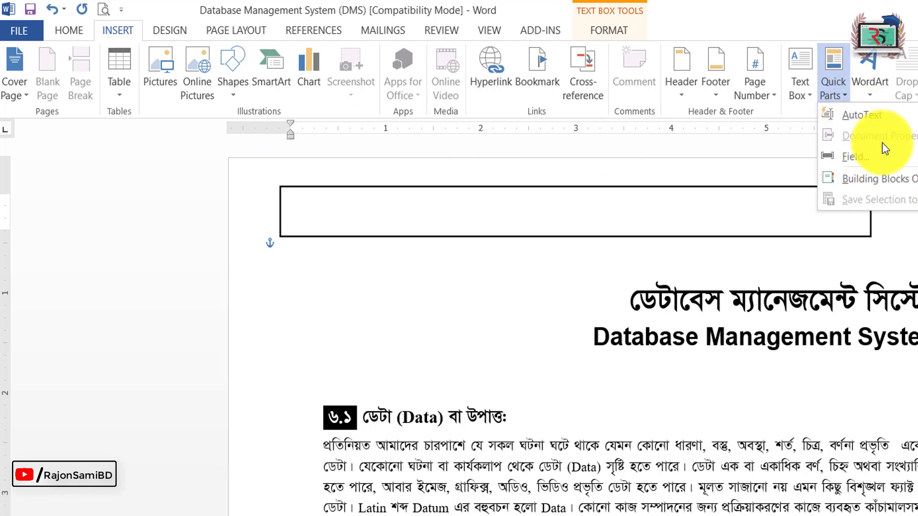
{"action": "left_click", "coordinate": [877, 157]}
{"action": "left_click", "coordinate": [807, 209]}
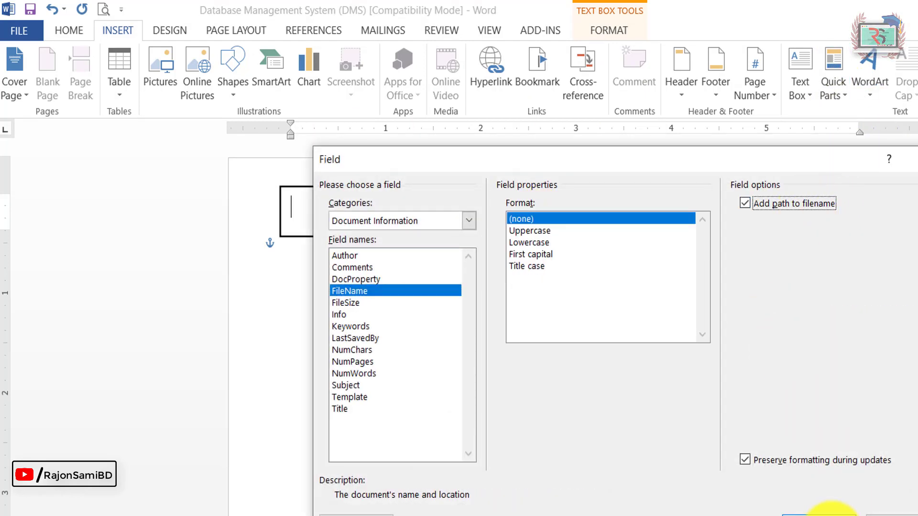
{"action": "left_click", "coordinate": [803, 515]}
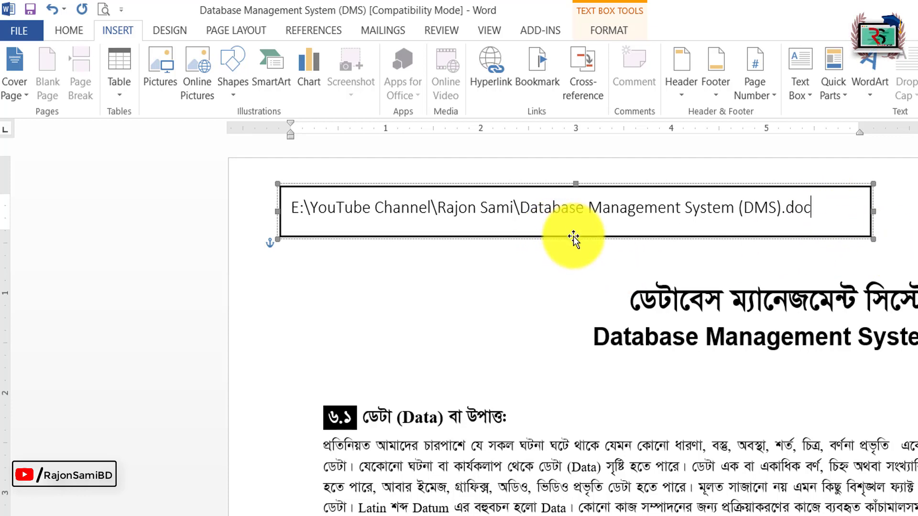
Reposition the text box with the file path in the top margin, just above the document title
{"action": "mouse_move", "coordinate": [574, 237]}
{"action": "left_mouse_down"}
{"action": "mouse_move", "coordinate": [573, 230]}
{"action": "mouse_move", "coordinate": [582, 234]}
{"action": "mouse_move", "coordinate": [574, 221]}
{"action": "left_mouse_up"}
{"action": "left_click", "coordinate": [467, 357]}
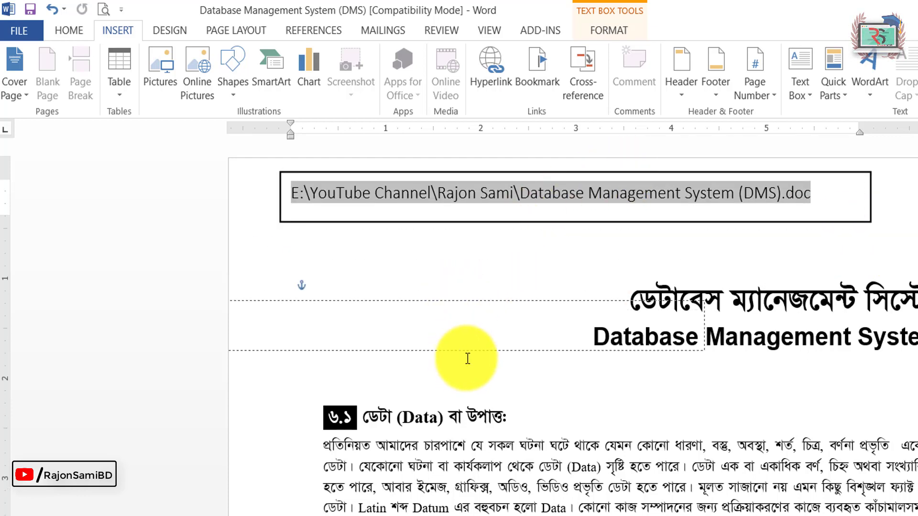
{"action": "left_click_drag", "start_coordinate": [488, 304], "coordinate": [655, 225]}
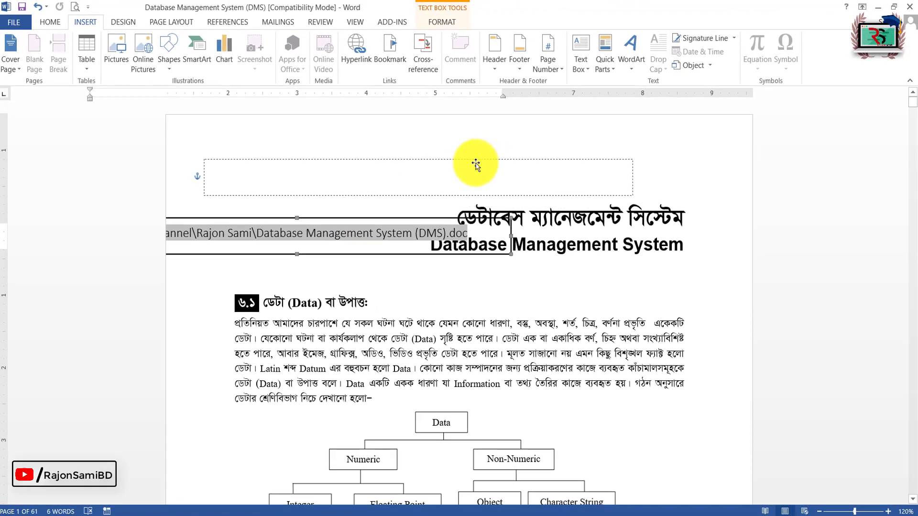
{"action": "left_click_drag", "start_coordinate": [476, 164], "coordinate": [499, 149]}
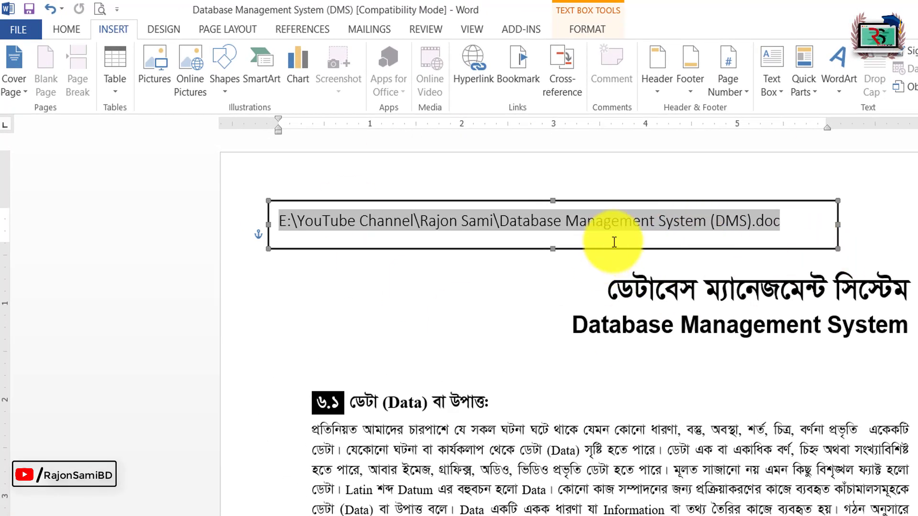
{"action": "left_click", "coordinate": [612, 237]}
{"action": "left_click", "coordinate": [763, 246]}
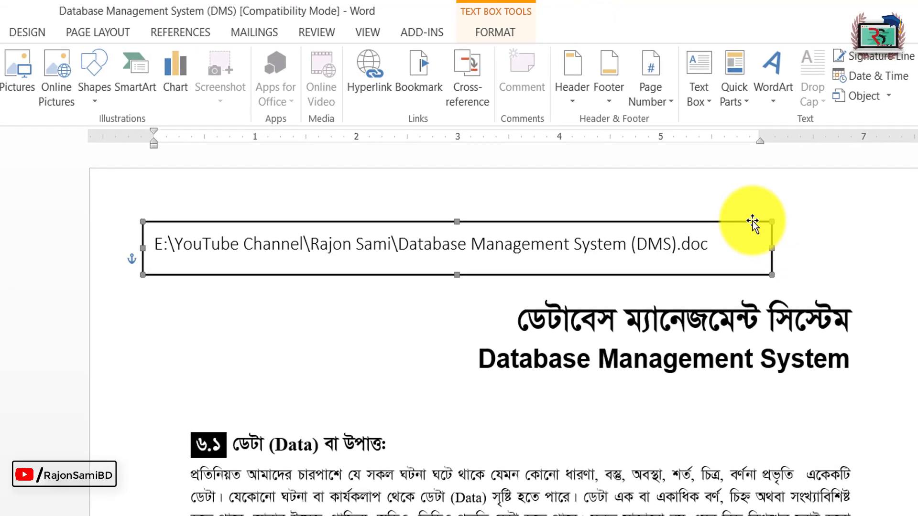
Remove the outline from the text box containing the file path
{"action": "key", "text": "ctrl+a"}
{"action": "left_click", "coordinate": [491, 39]}
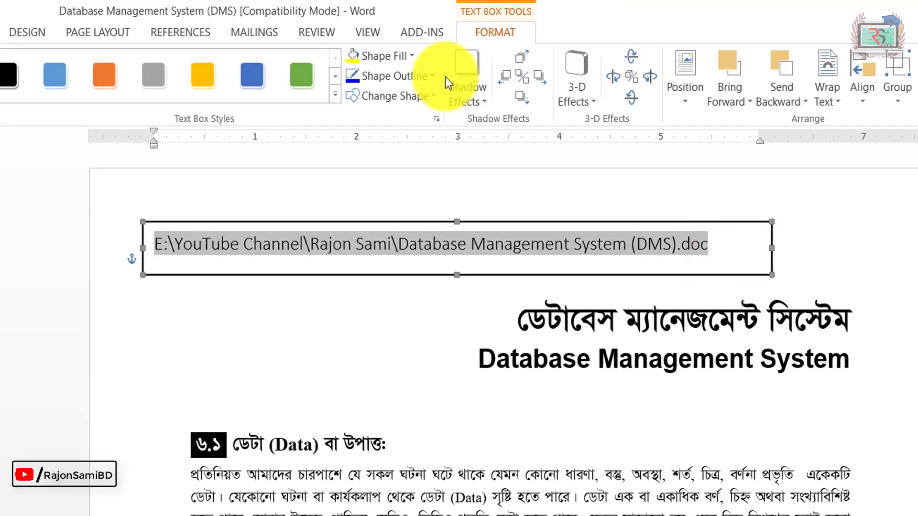
{"action": "left_click", "coordinate": [430, 79]}
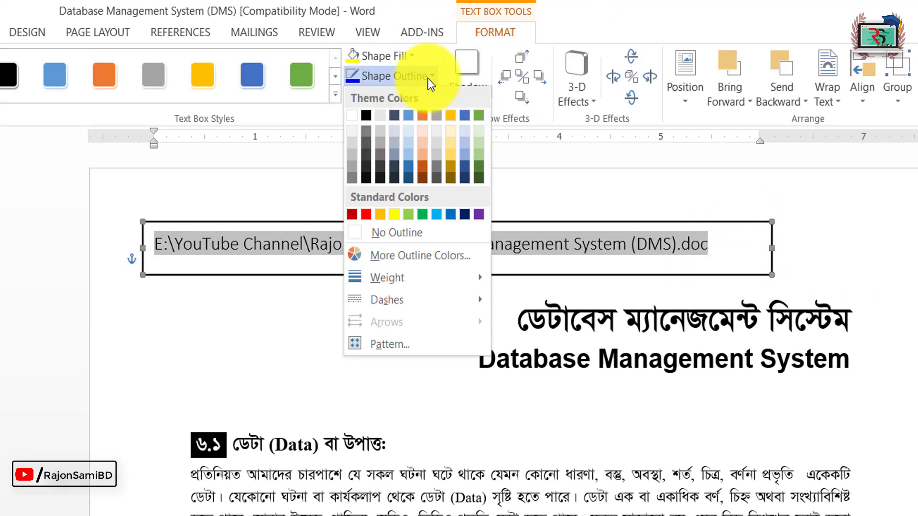
{"action": "left_click", "coordinate": [391, 232]}
{"action": "left_click", "coordinate": [885, 236]}
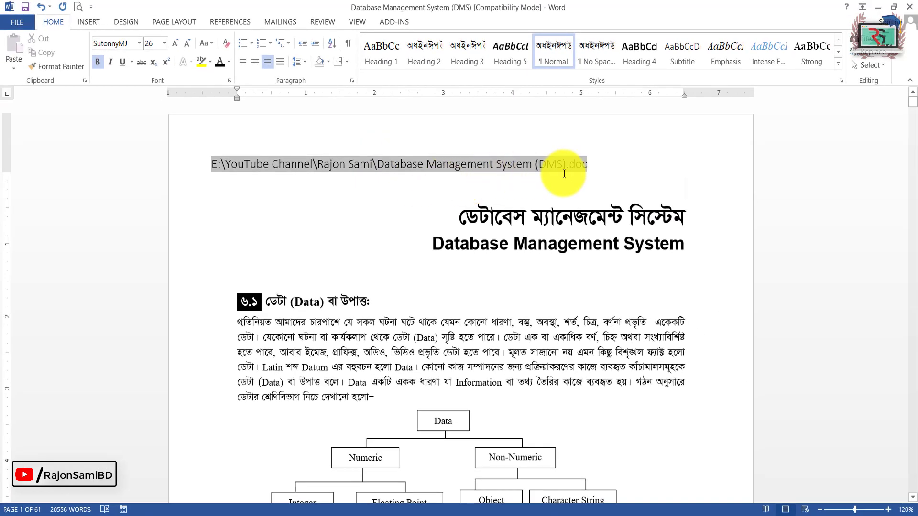
{"action": "left_click", "coordinate": [542, 163]}
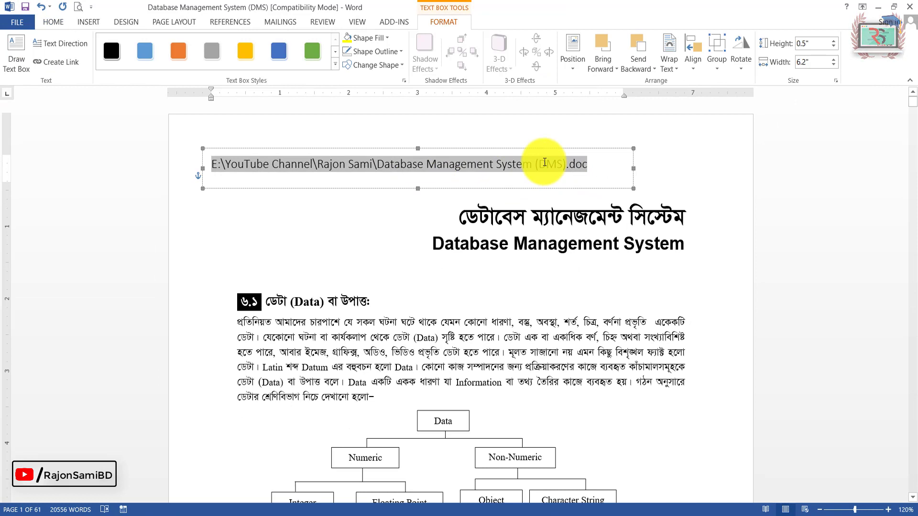
{"action": "left_click", "coordinate": [355, 206]}
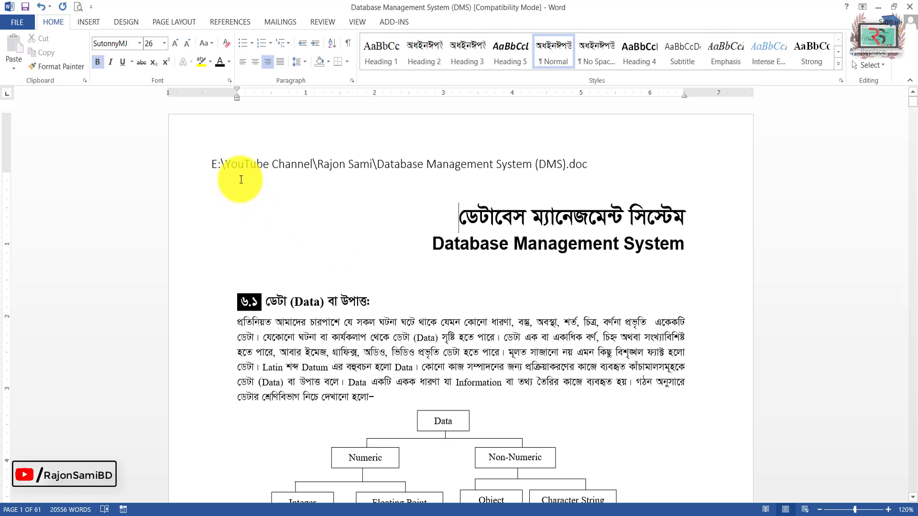
{"action": "triple_click", "coordinate": [245, 167]}
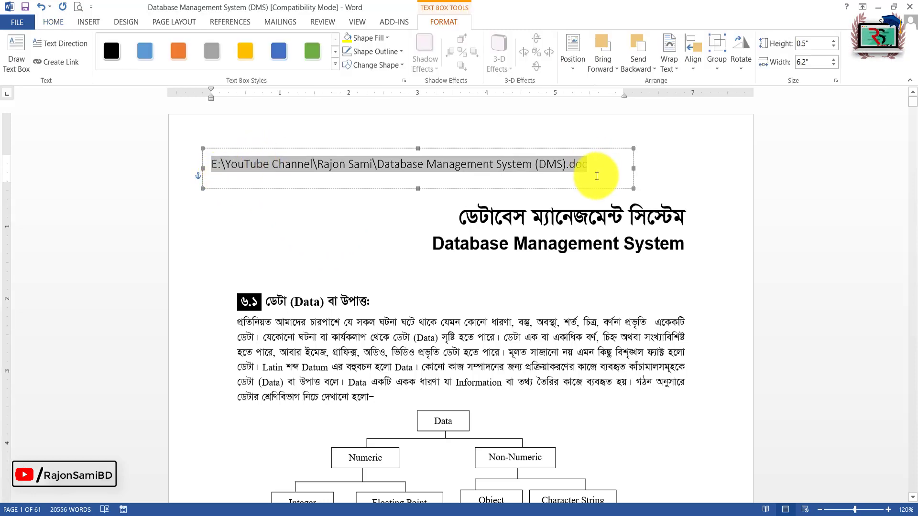
{"action": "left_click", "coordinate": [600, 155]}
{"action": "triple_click", "coordinate": [595, 152]}
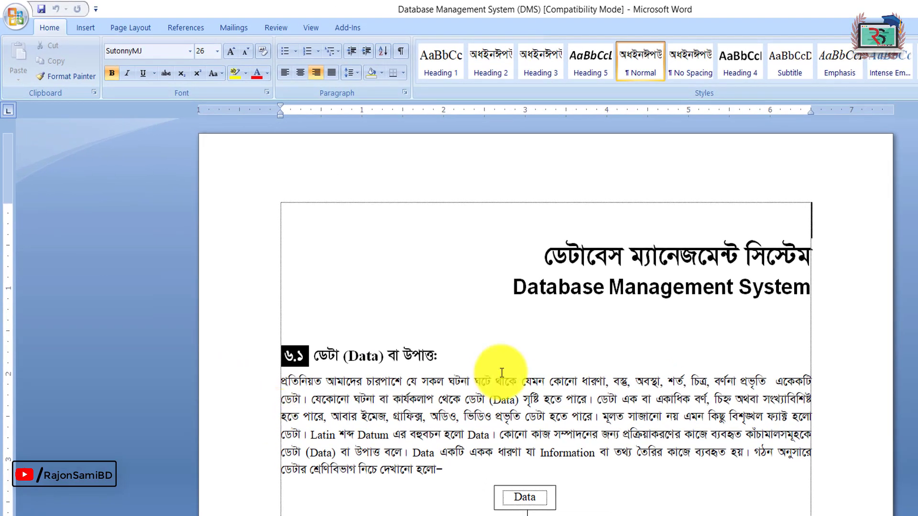
{"action": "double_click", "coordinate": [291, 191]}
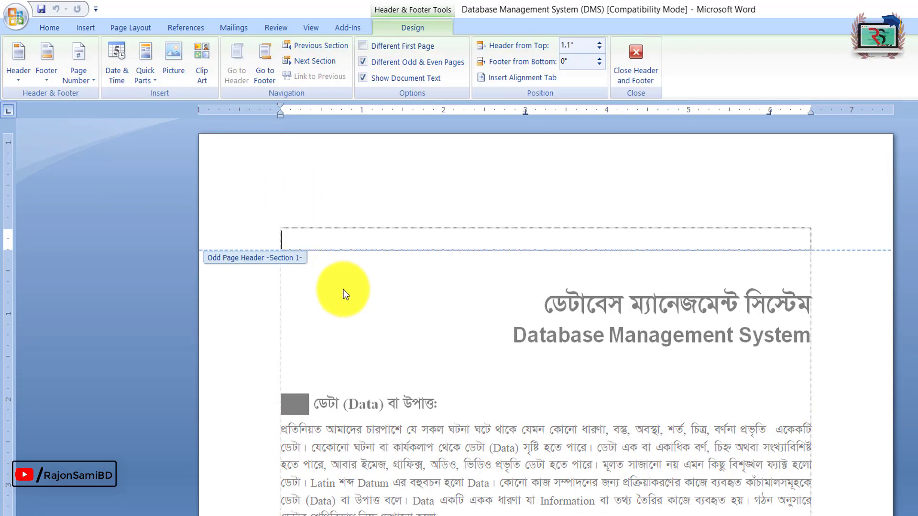
{"action": "double_click", "coordinate": [343, 293]}
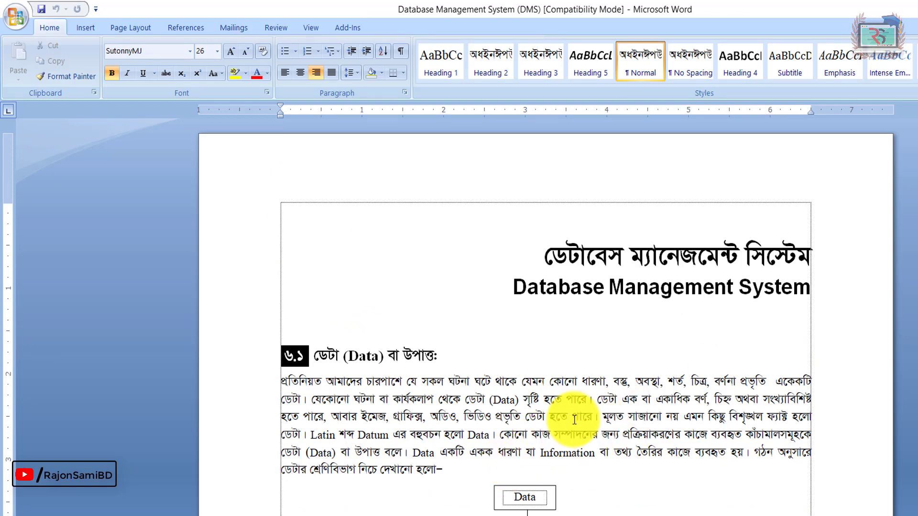
{"action": "scroll", "coordinate": [545, 317], "scroll_direction": "down", "scroll_amount": 10}
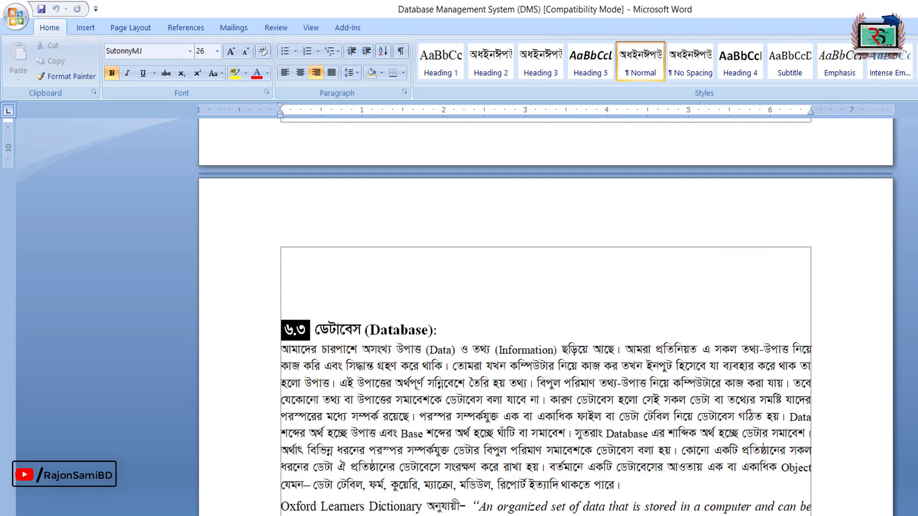
{"action": "scroll", "coordinate": [546, 318], "scroll_direction": "up", "scroll_amount": 10}
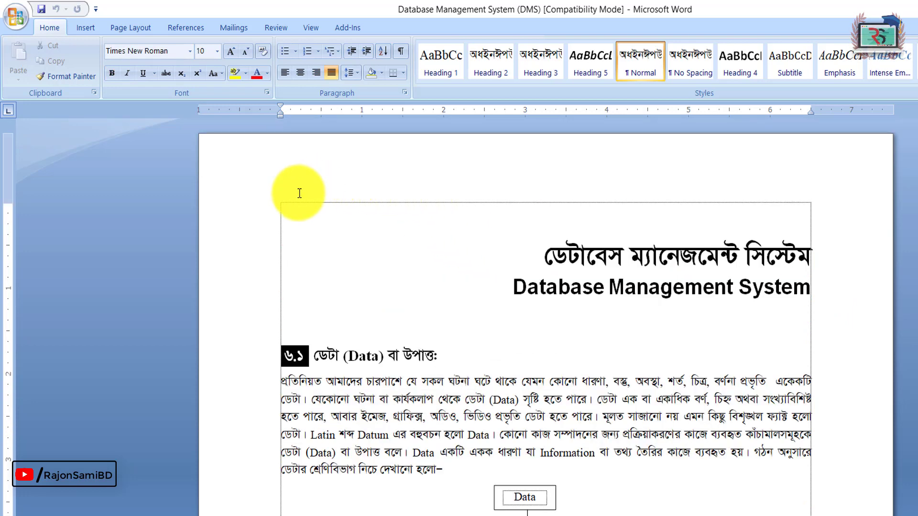
{"action": "double_click", "coordinate": [296, 193]}
{"action": "double_click", "coordinate": [371, 346]}
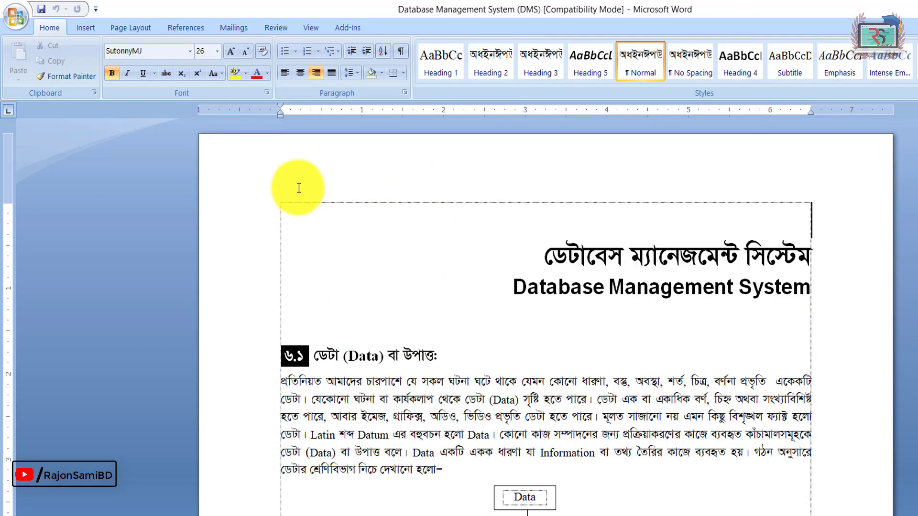
Open the first page's header for editing with the Edit Header command
{"action": "left_click", "coordinate": [87, 28]}
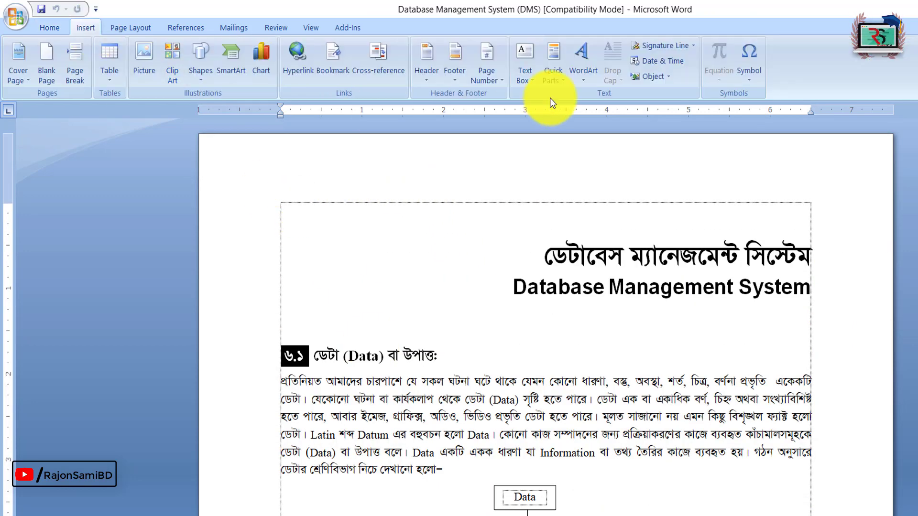
{"action": "left_click", "coordinate": [427, 60]}
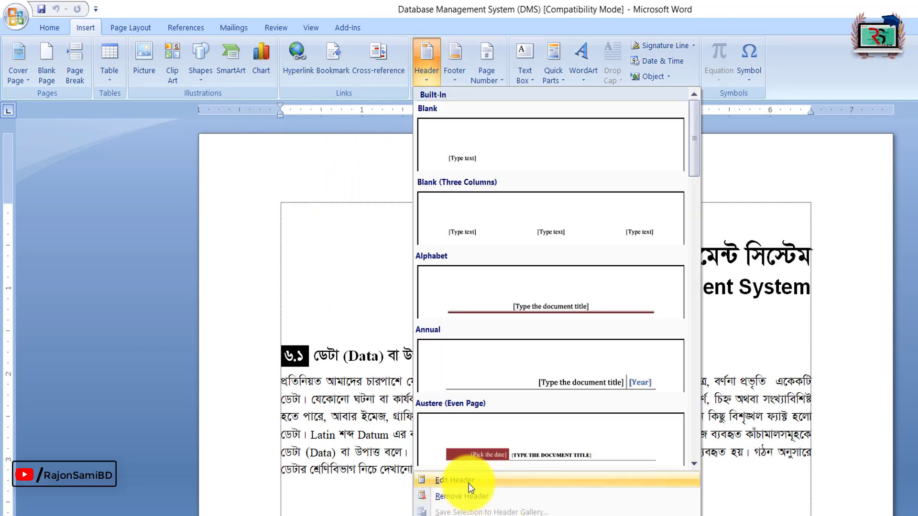
{"action": "left_click", "coordinate": [474, 482]}
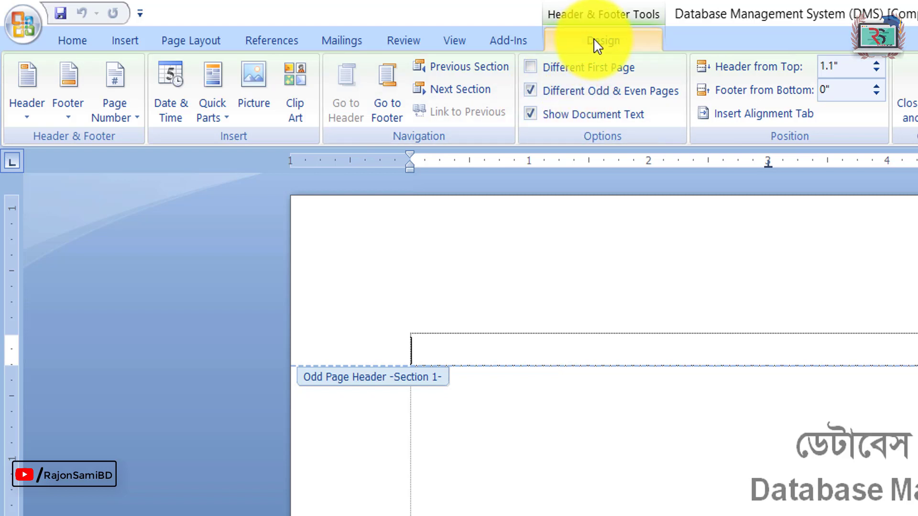
{"action": "left_click", "coordinate": [222, 115]}
{"action": "left_click", "coordinate": [224, 119]}
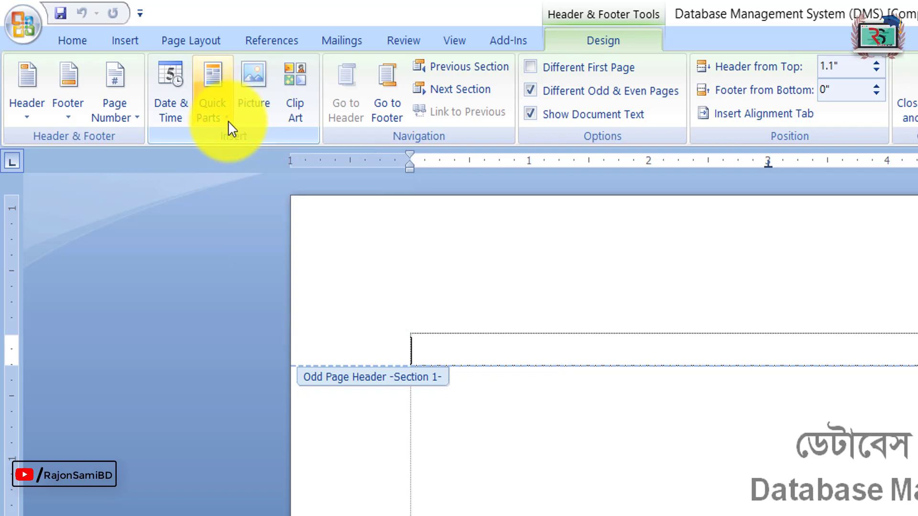
{"action": "left_click", "coordinate": [228, 120]}
{"action": "left_click", "coordinate": [228, 120]}
{"action": "left_click", "coordinate": [123, 40]}
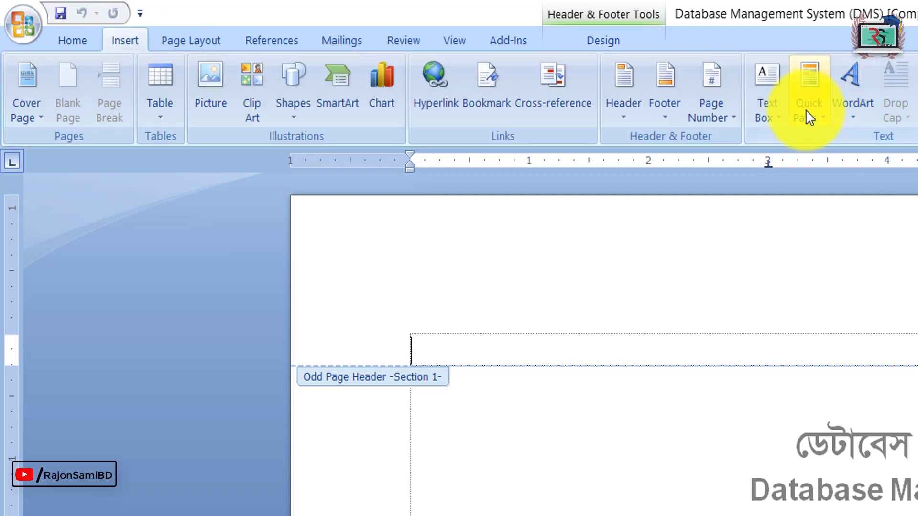
{"action": "left_click", "coordinate": [816, 121]}
{"action": "left_click", "coordinate": [599, 32]}
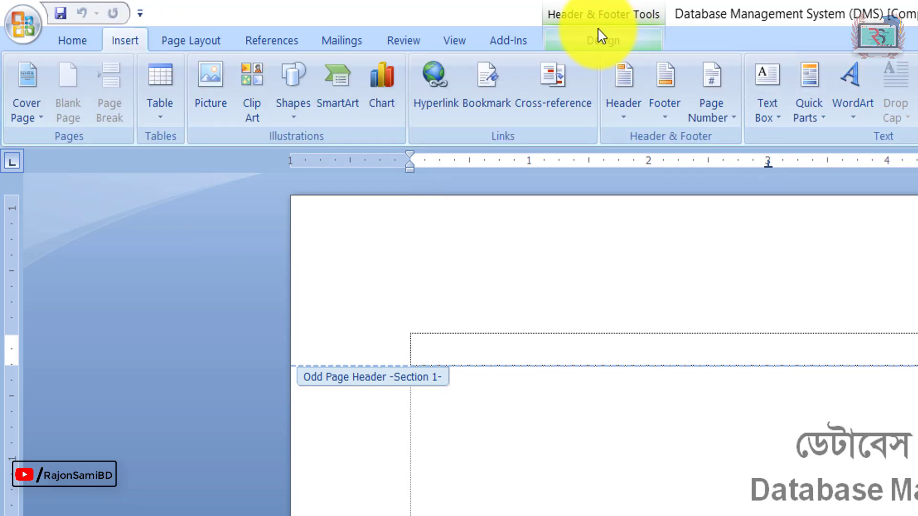
{"action": "left_click", "coordinate": [598, 32]}
Insert the FileName field from the Document Information category into the odd page header, with the path added to the filename
{"action": "left_click", "coordinate": [223, 117]}
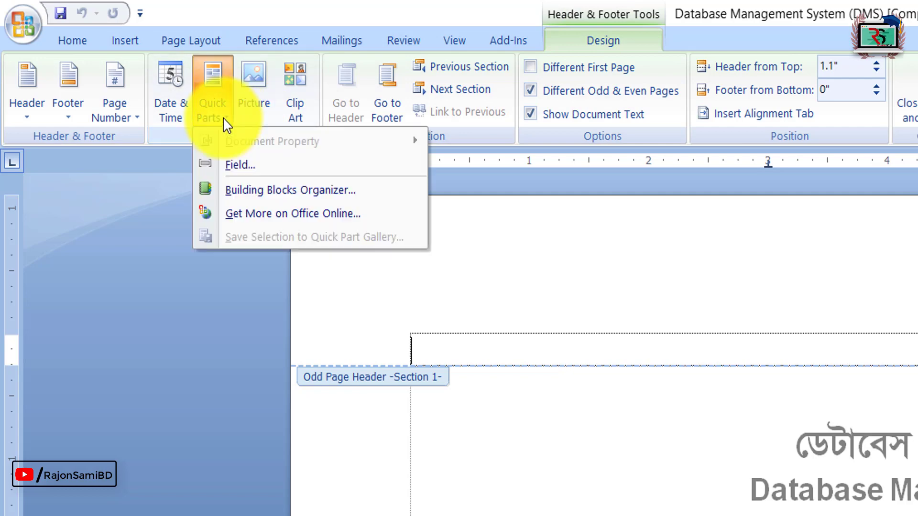
{"action": "left_click", "coordinate": [252, 168]}
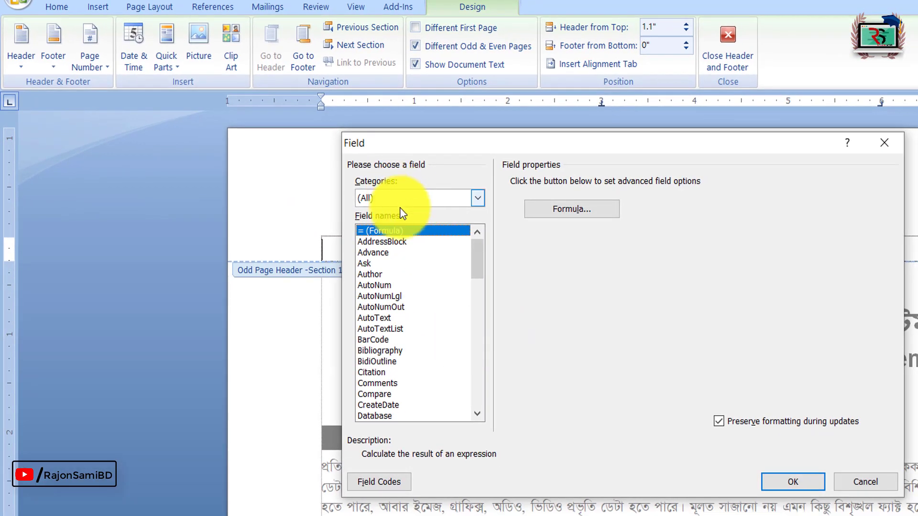
{"action": "left_click_drag", "start_coordinate": [475, 271], "coordinate": [474, 223]}
{"action": "left_click", "coordinate": [477, 199]}
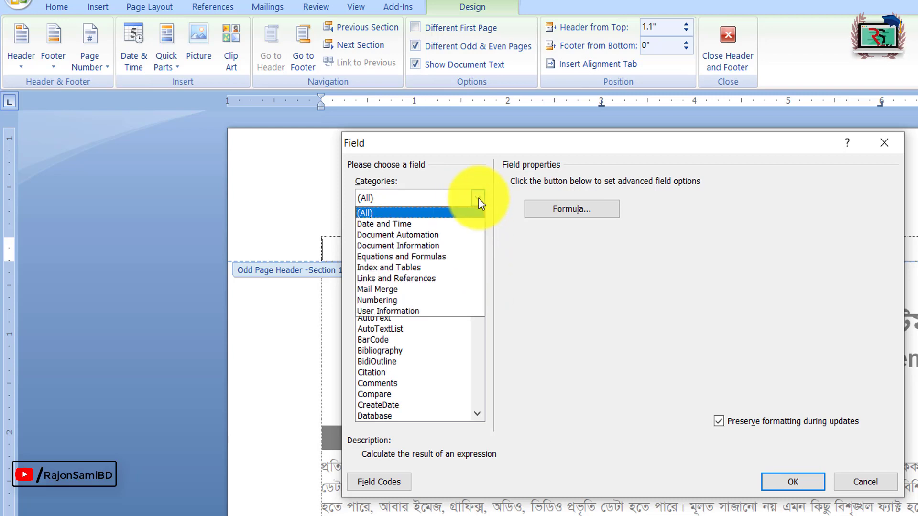
{"action": "left_click", "coordinate": [432, 245]}
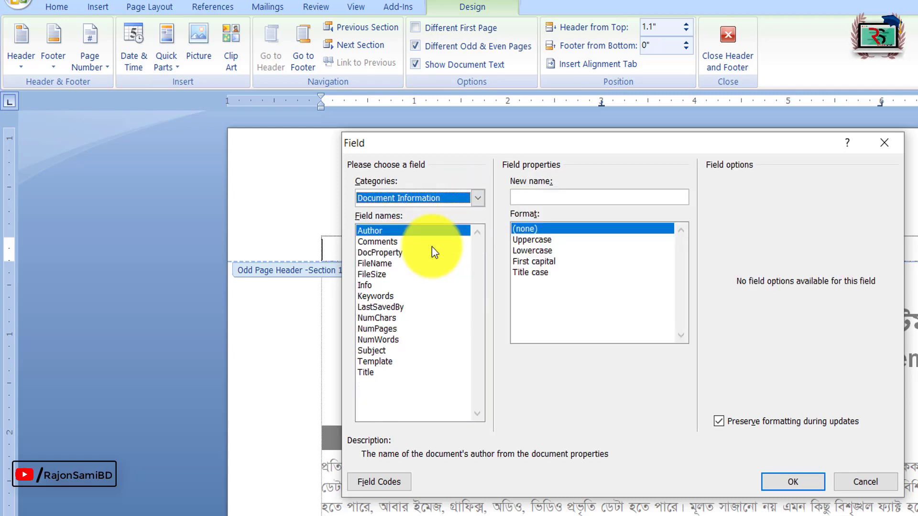
{"action": "left_click", "coordinate": [377, 264]}
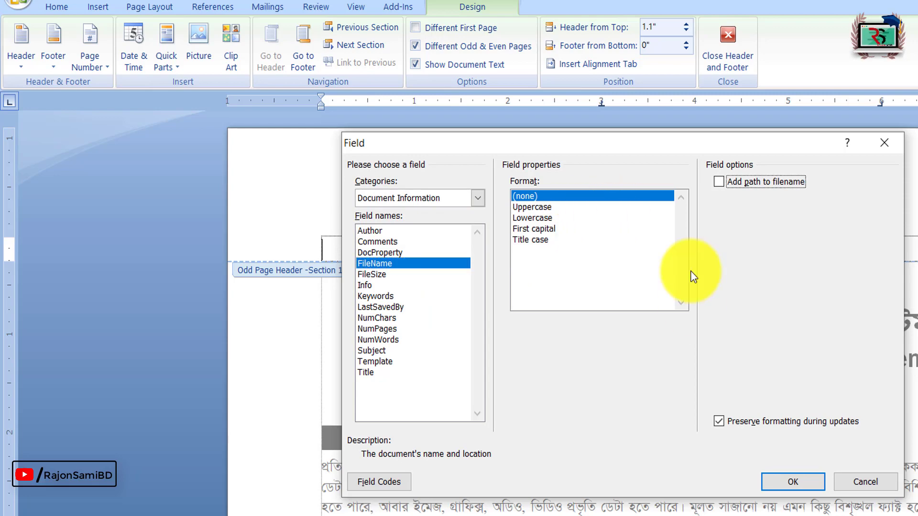
{"action": "left_click", "coordinate": [718, 184]}
{"action": "left_click", "coordinate": [792, 482]}
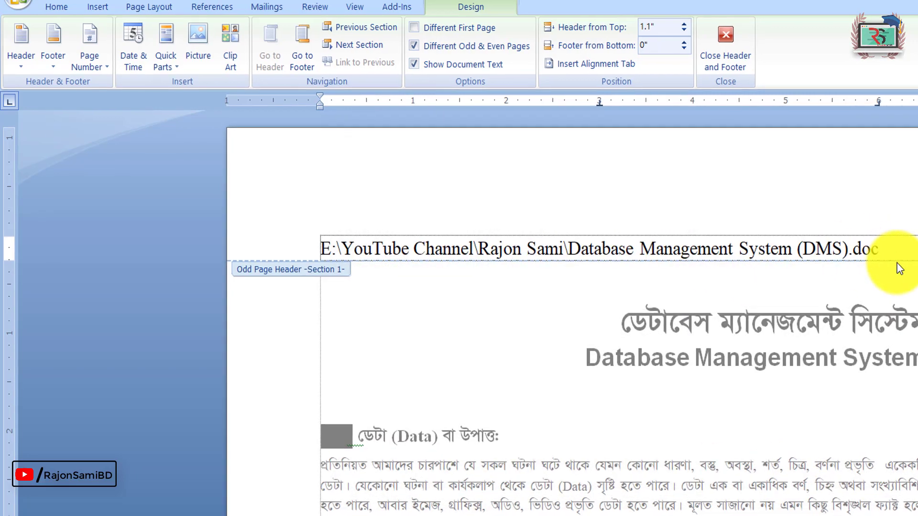
Delete the file path from the odd page header and return to the document body
{"action": "left_click_drag", "start_coordinate": [882, 248], "coordinate": [270, 217]}
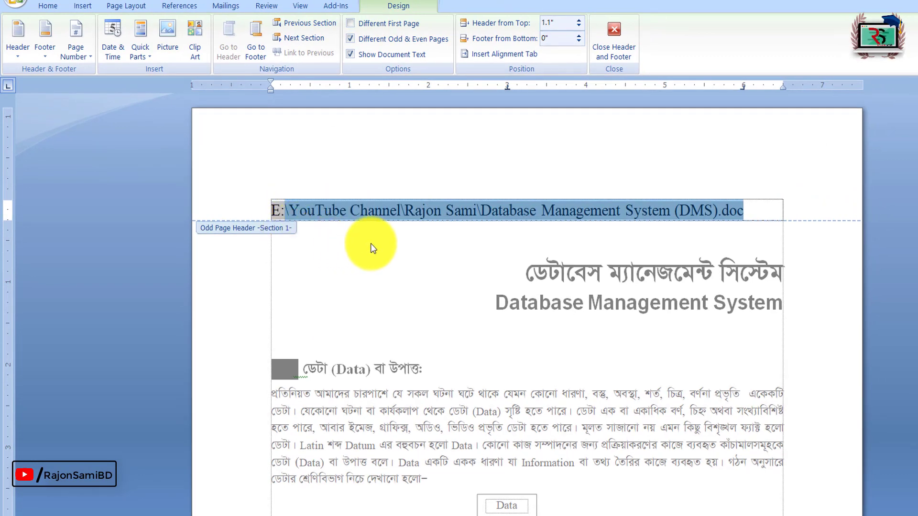
{"action": "key", "text": "Delete"}
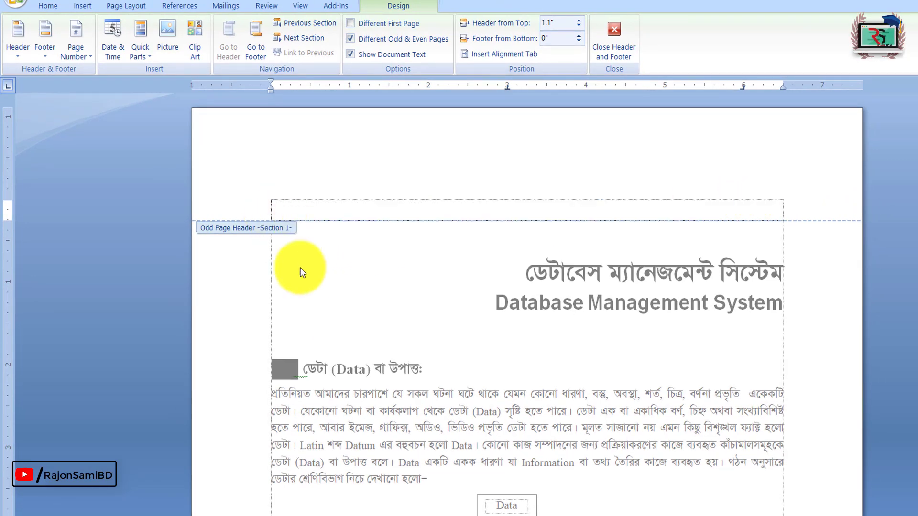
{"action": "double_click", "coordinate": [332, 234]}
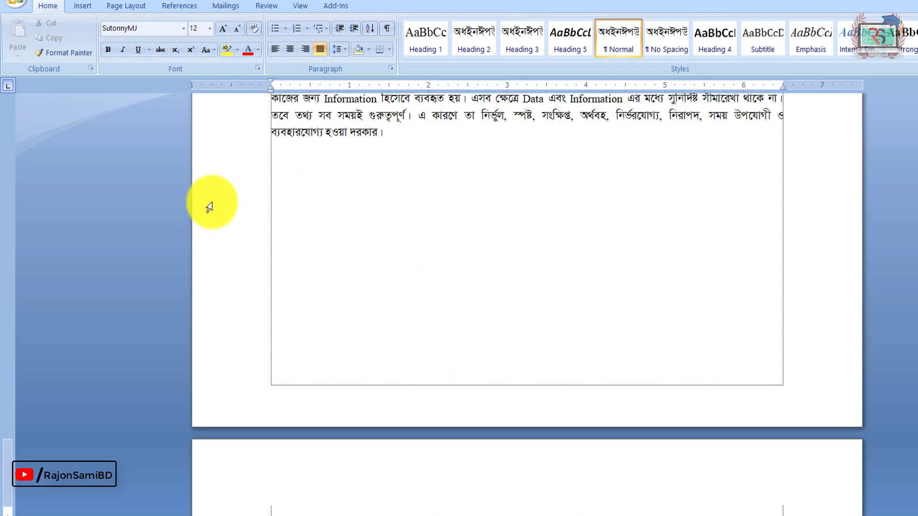
Place the cursor in the blank area below the page's last paragraph and open the Field dialog from Quick Parts
{"action": "left_click", "coordinate": [285, 195]}
{"action": "left_click", "coordinate": [299, 328]}
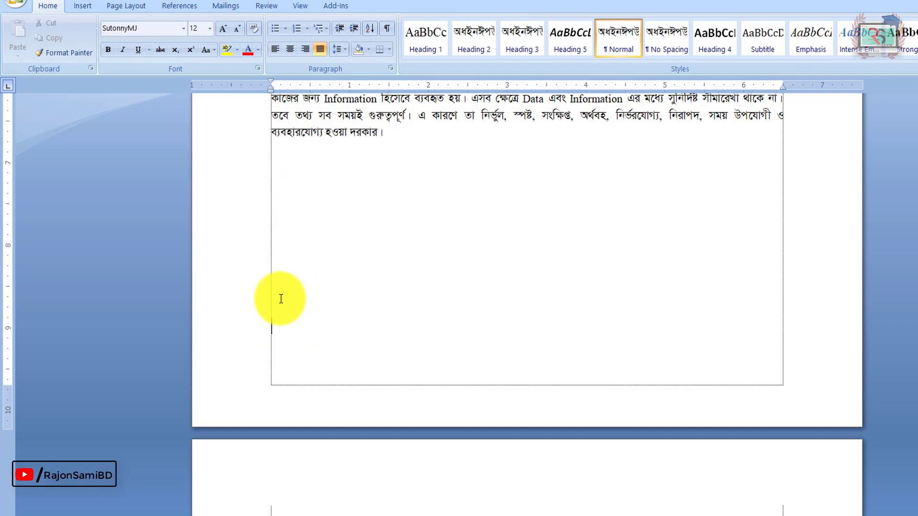
{"action": "left_click", "coordinate": [83, 5]}
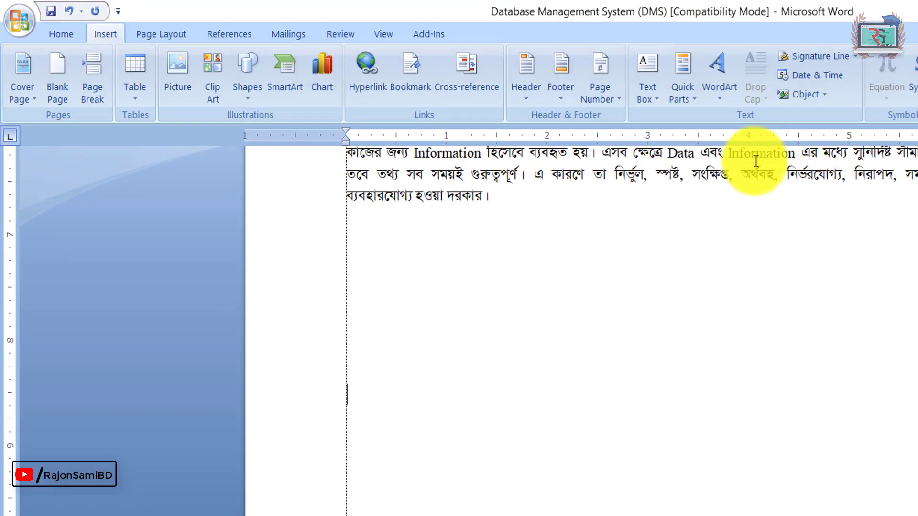
{"action": "left_click", "coordinate": [683, 96]}
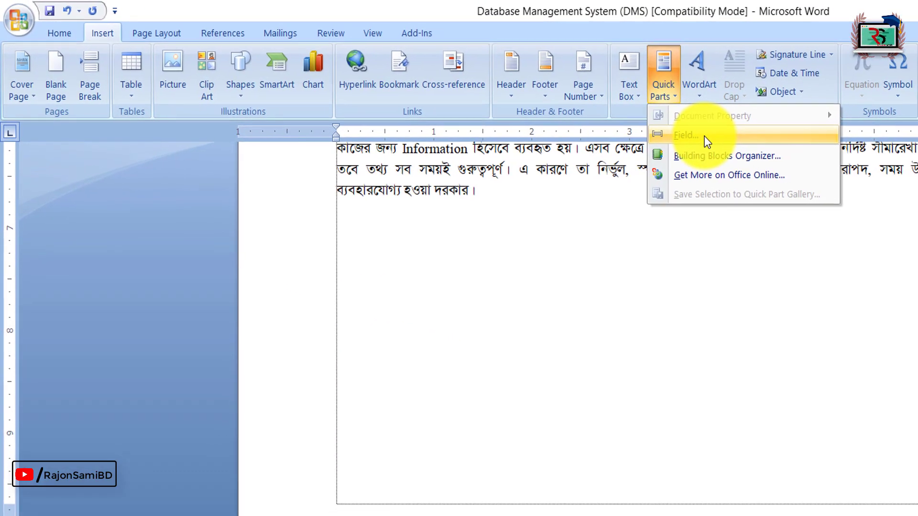
{"action": "left_click", "coordinate": [714, 138]}
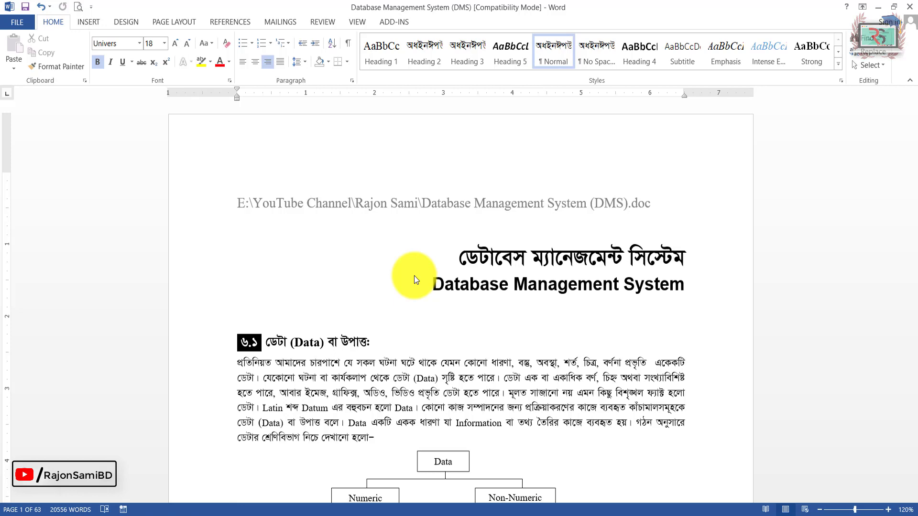
Open the odd page header for editing and place the cursor in its file path
{"action": "double_click", "coordinate": [270, 204]}
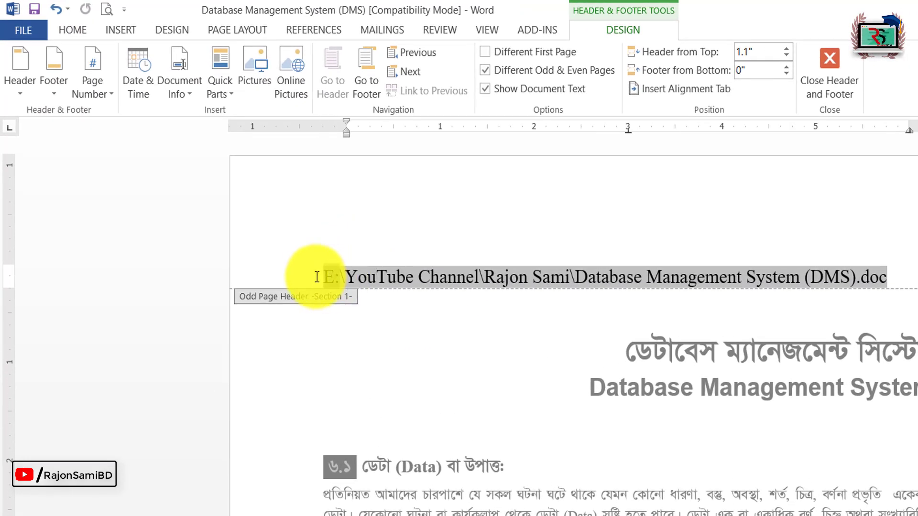
{"action": "left_click", "coordinate": [407, 282]}
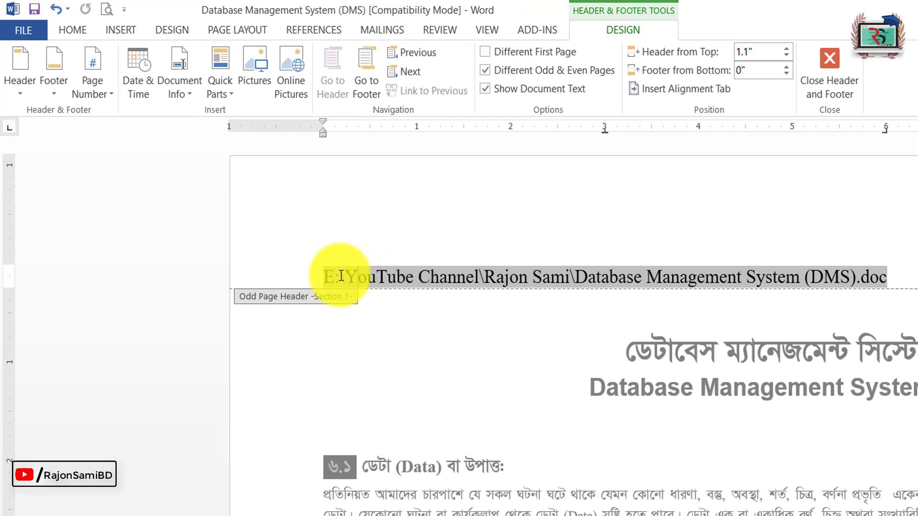